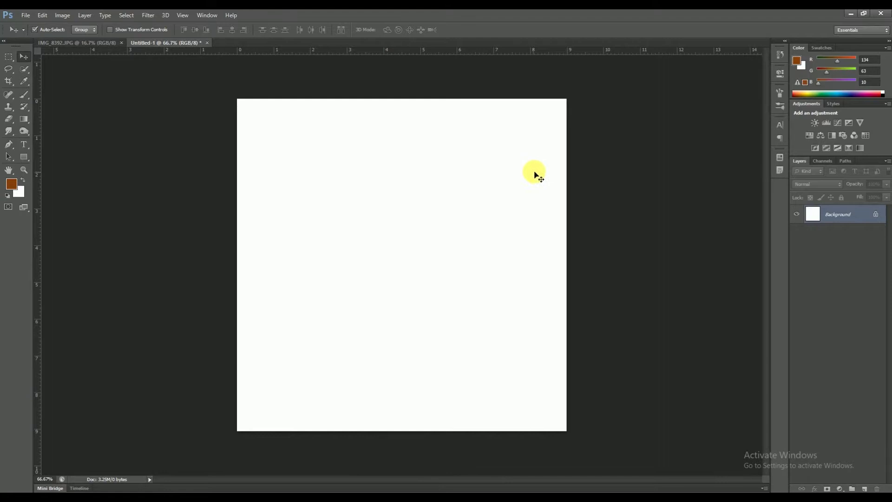
# Step: Switch to the IMG_8392 photo and dismiss the error message
pyautogui.click(77, 43)
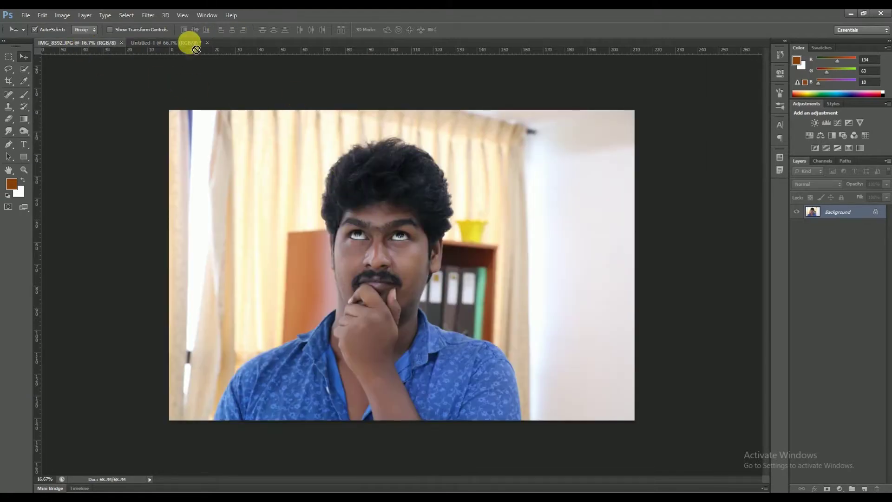
pyautogui.moveTo(196, 49); pyautogui.dragTo(333, 199)
pyautogui.click(440, 194)
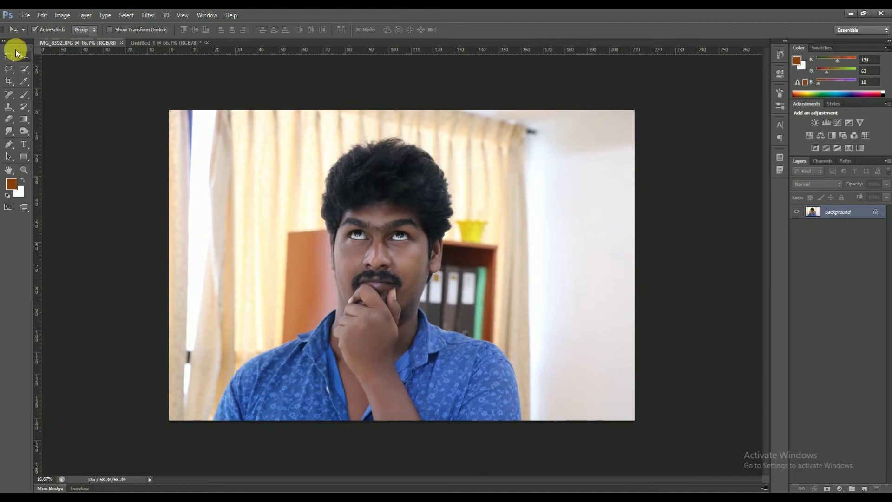
# Step: Quick-select the man's shoulders, hair, face and shirt, then zoom in to check the edges
pyautogui.click(25, 70)
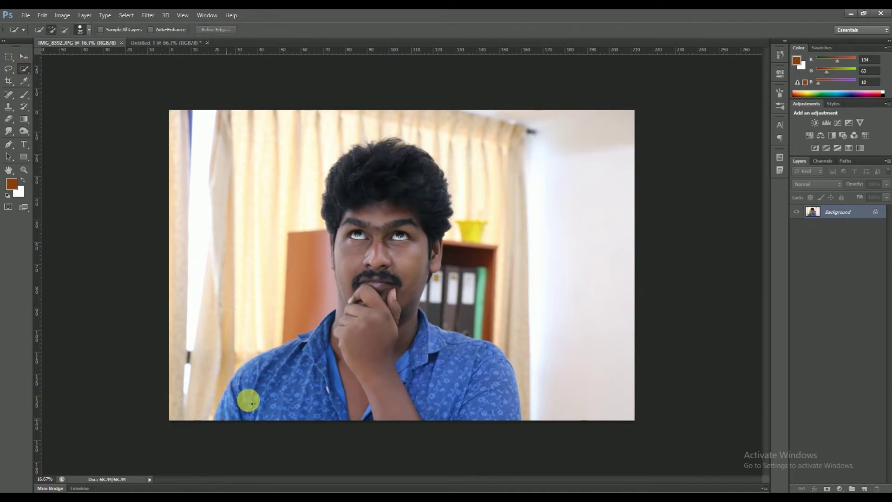
pyautogui.moveTo(316, 364); pyautogui.dragTo(358, 345)
pyautogui.moveTo(374, 195)
pyautogui.mouseDown()
pyautogui.moveTo(380, 168)
pyautogui.moveTo(398, 214)
pyautogui.mouseUp()
pyautogui.moveTo(424, 343)
pyautogui.mouseDown()
pyautogui.moveTo(500, 378)
pyautogui.moveTo(516, 405)
pyautogui.mouseUp()
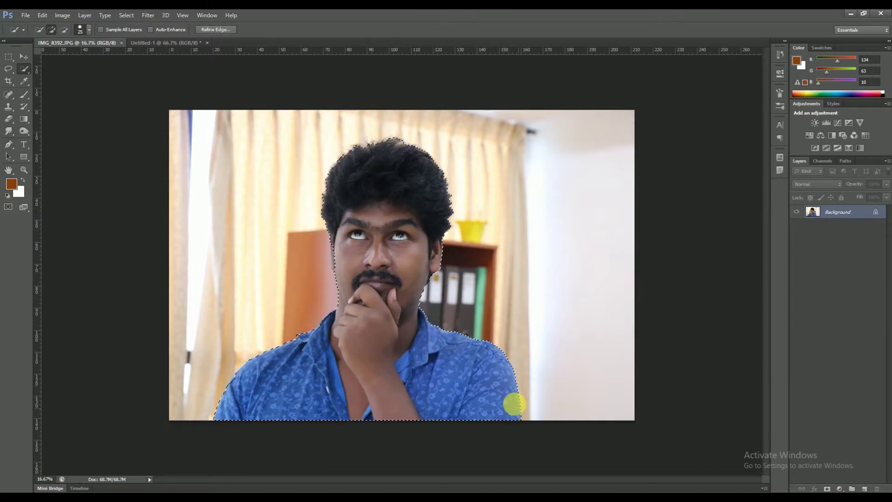
pyautogui.hotkey('ctrl', '+')
pyautogui.hotkey('ctrl', '+')
pyautogui.hotkey('ctrl', '+')
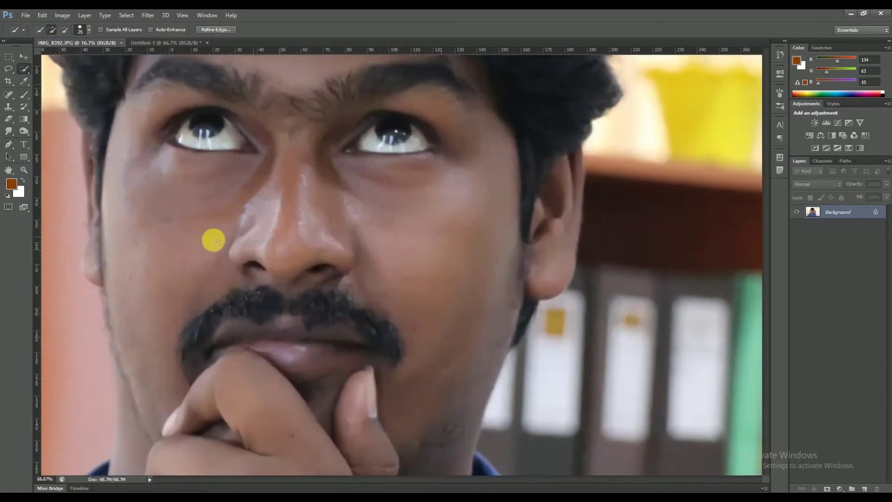
pyautogui.hotkey('ctrl', '+')
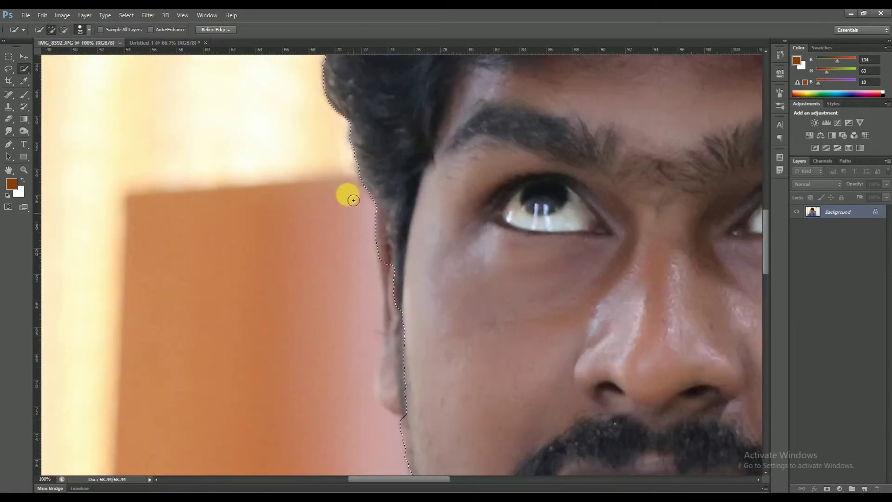
pyautogui.click(9, 144)
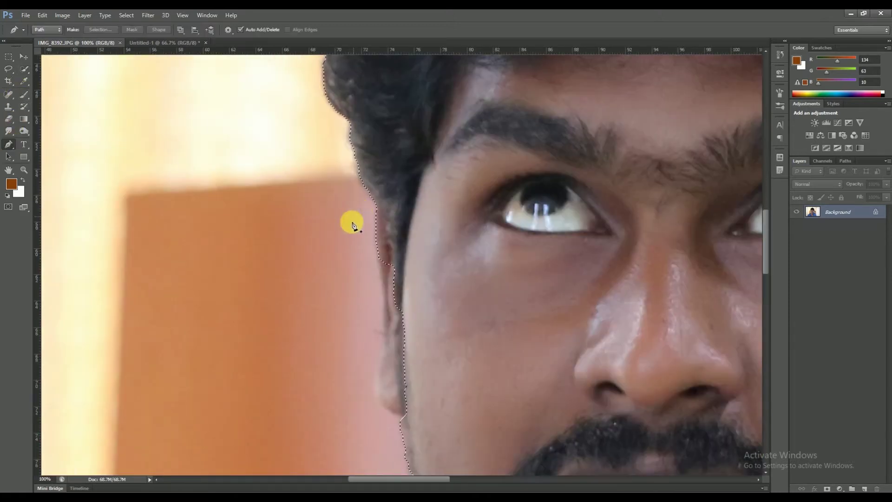
pyautogui.click(376, 205)
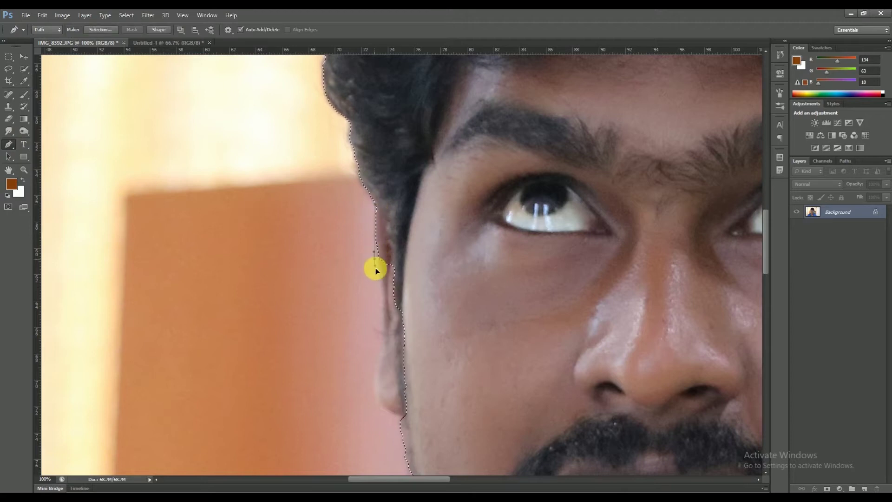
pyautogui.click(379, 312)
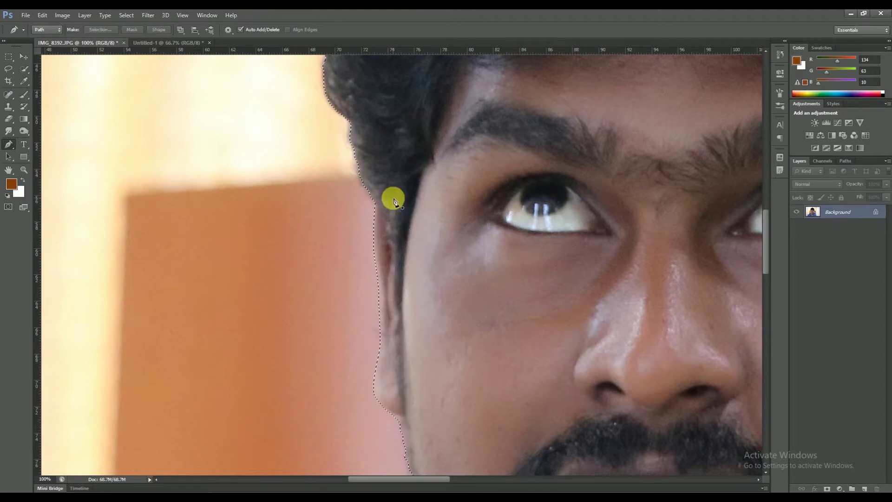
pyautogui.moveTo(470, 298); pyautogui.dragTo(453, 236)
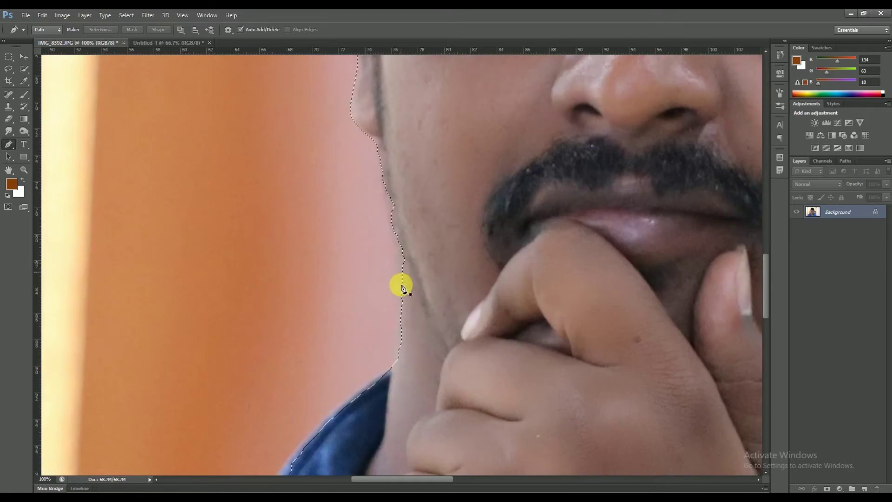
pyautogui.click(392, 370)
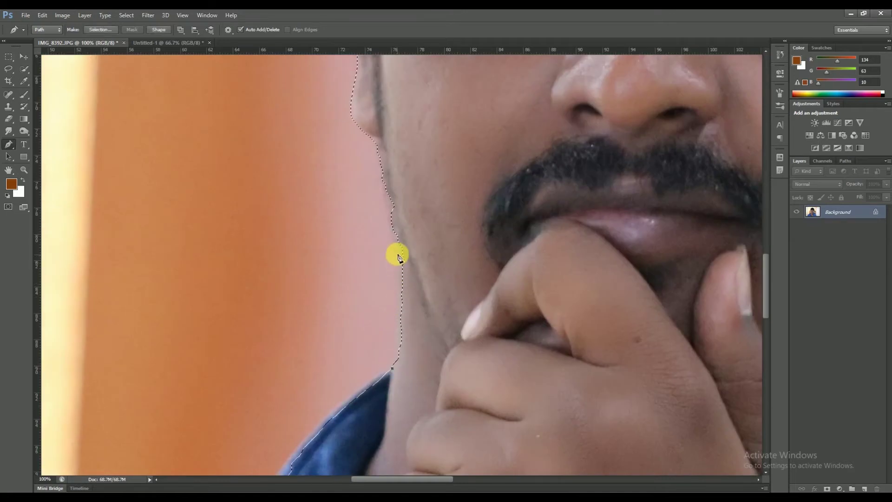
pyautogui.moveTo(400, 230); pyautogui.dragTo(429, 300)
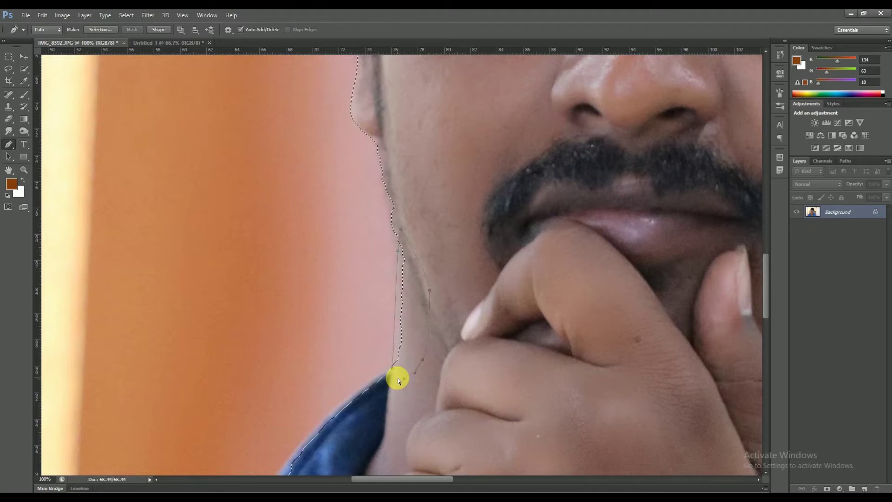
pyautogui.click(396, 242)
pyautogui.moveTo(377, 146); pyautogui.dragTo(417, 240)
pyautogui.press('Escape')
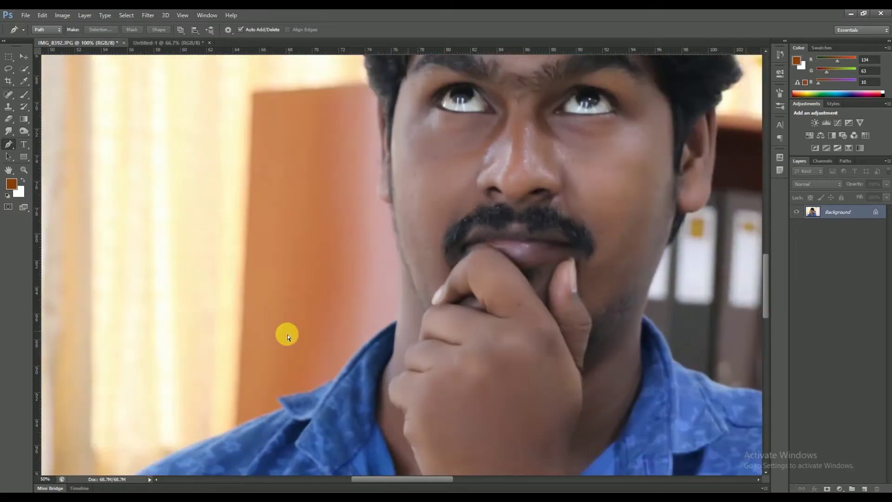
pyautogui.hotkey('ctrl', '-')
pyautogui.hotkey('ctrl', '-')
pyautogui.hotkey('ctrl', '-')
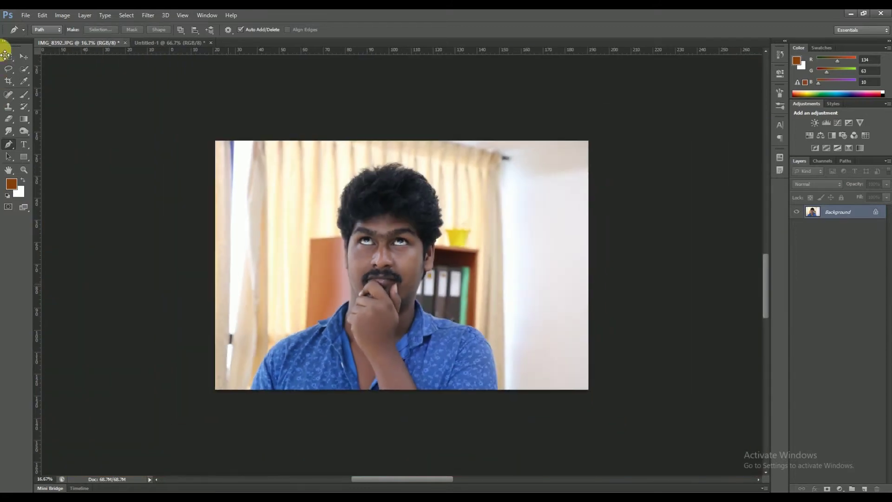
# Step: Move the selected man into the Untitled-1 canvas and start a free transform
pyautogui.click(22, 55)
pyautogui.moveTo(353, 246)
pyautogui.mouseDown()
pyautogui.moveTo(155, 45)
pyautogui.moveTo(412, 233)
pyautogui.mouseUp()
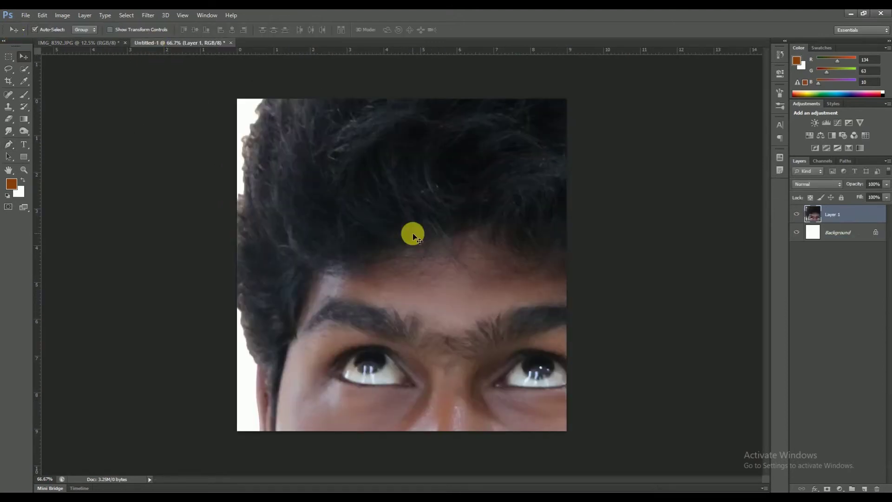
pyautogui.hotkey('ctrl', 't')
pyautogui.hotkey('ctrl', '-')
pyautogui.hotkey('ctrl', '-')
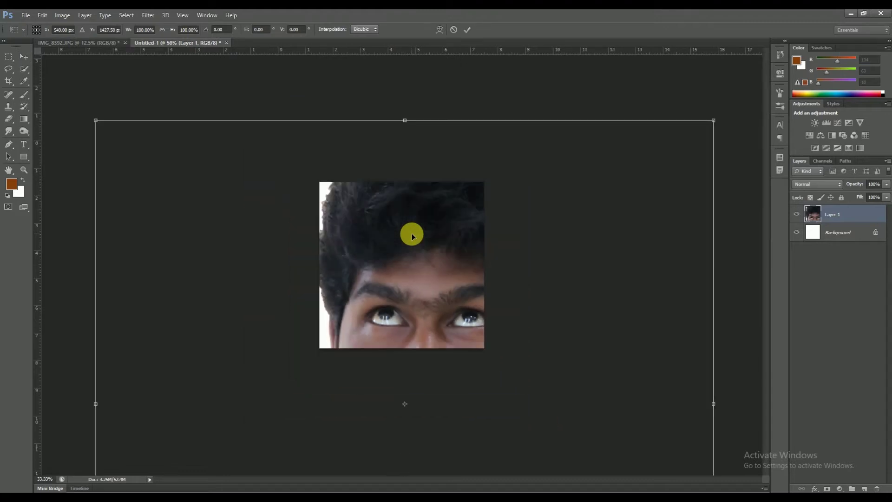
pyautogui.hotkey('ctrl', '-')
# Step: Scale the man down to about a sixth, place him at the bottom centre, and commit
pyautogui.moveTo(635, 156); pyautogui.dragTo(441, 333)
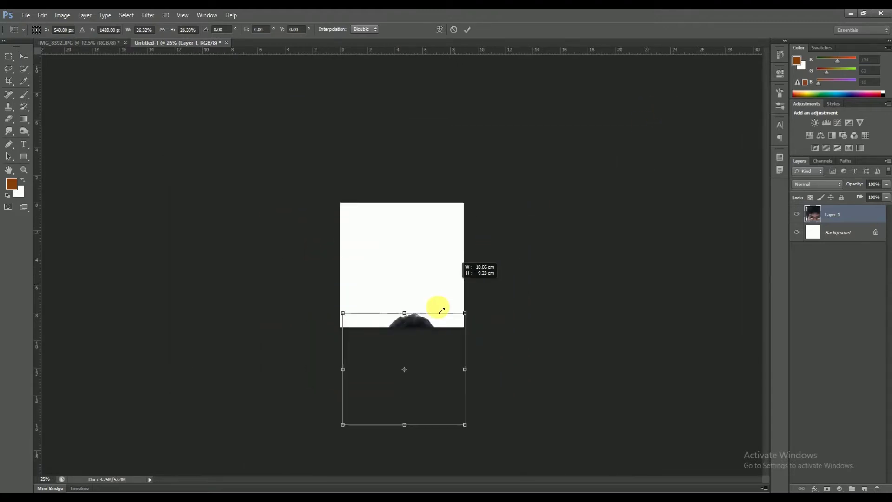
pyautogui.moveTo(416, 366); pyautogui.dragTo(398, 324)
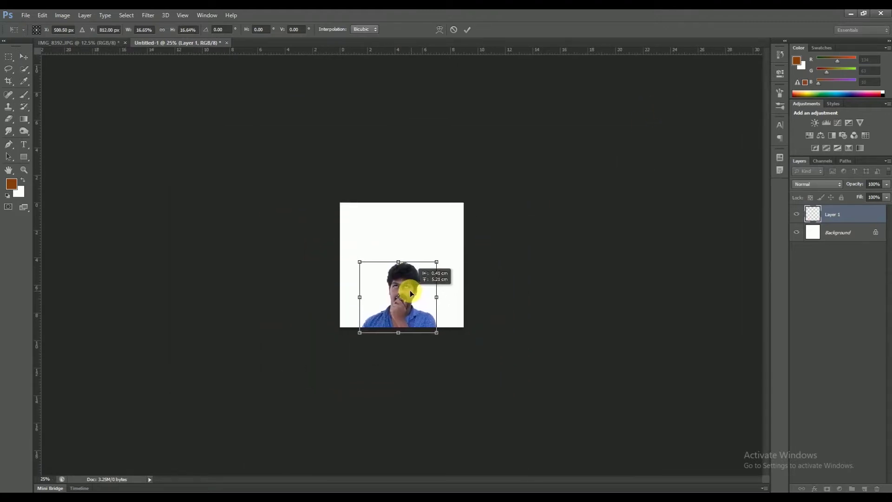
pyautogui.moveTo(436, 261); pyautogui.dragTo(441, 253)
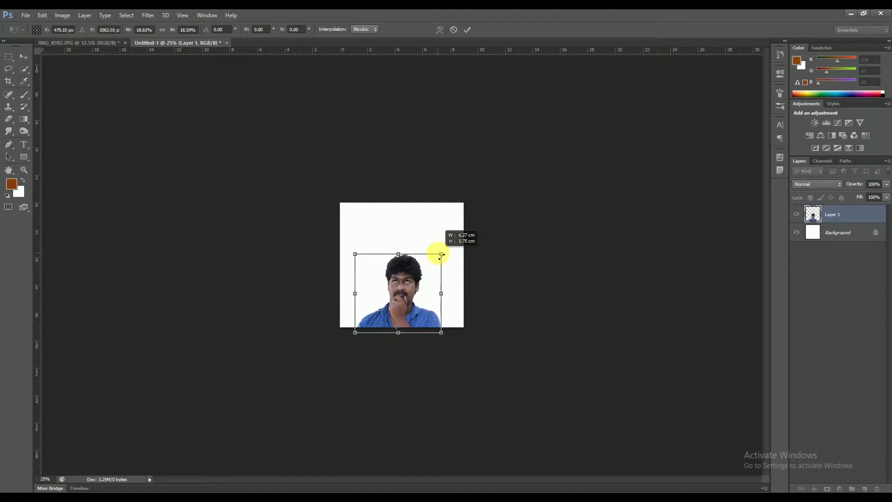
pyautogui.moveTo(408, 301); pyautogui.dragTo(405, 305)
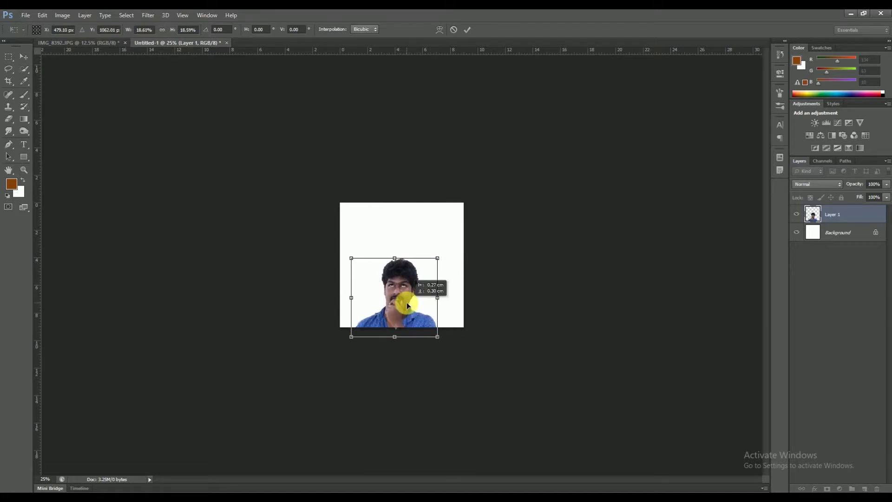
pyautogui.moveTo(436, 261); pyautogui.dragTo(437, 259)
pyautogui.hotkey('ctrl', '+')
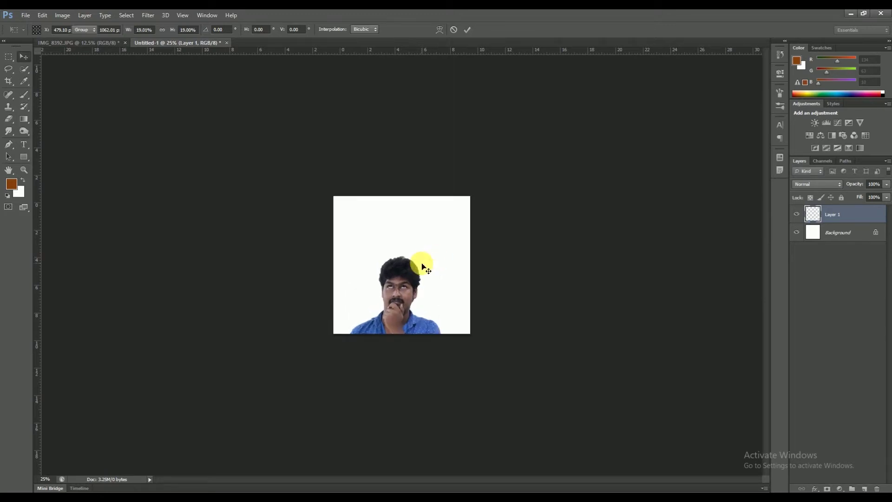
pyautogui.press('Return')
pyautogui.hotkey('ctrl', '+')
pyautogui.hotkey('ctrl', '+')
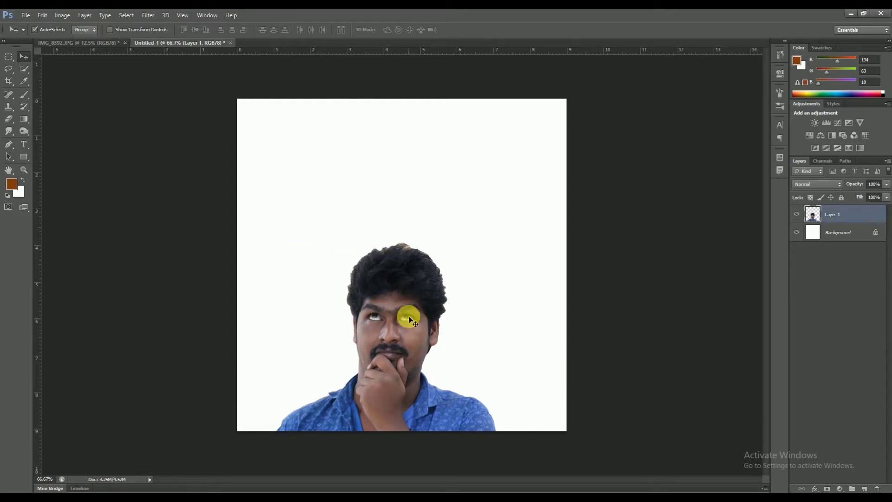
# Step: Duplicate Layer 1 as Layer 1 copy
pyautogui.rightClick(846, 225)
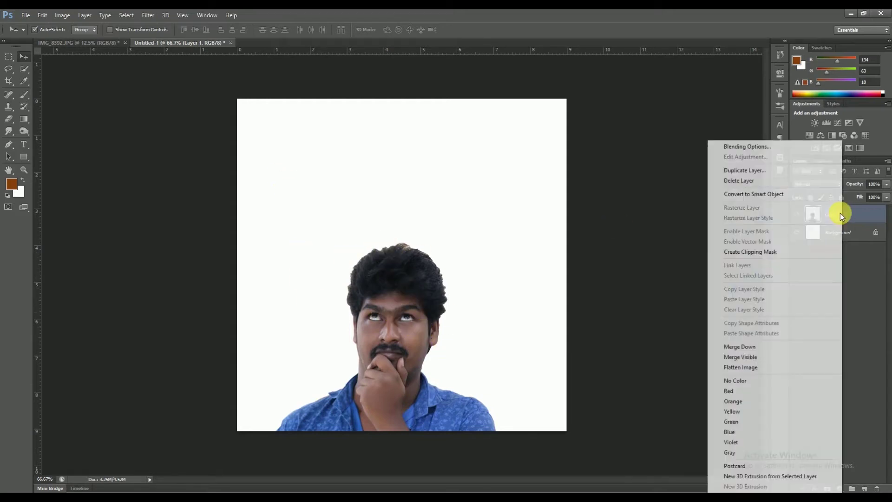
pyautogui.click(743, 170)
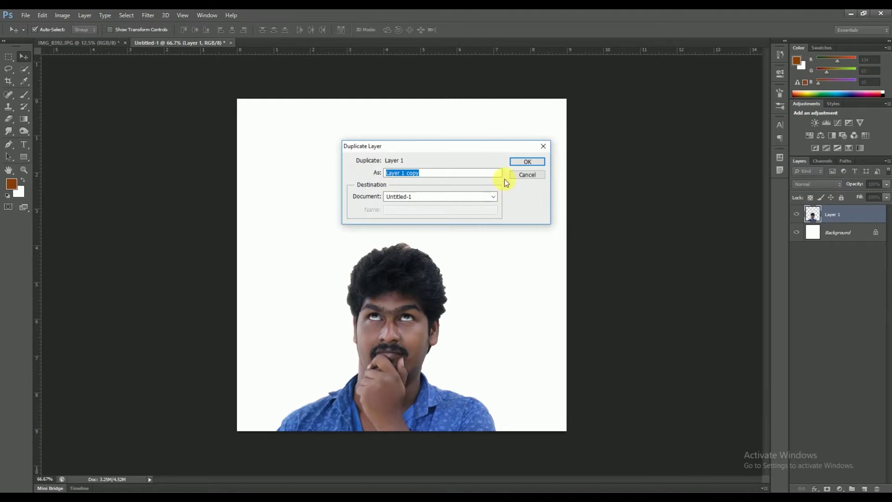
pyautogui.click(527, 161)
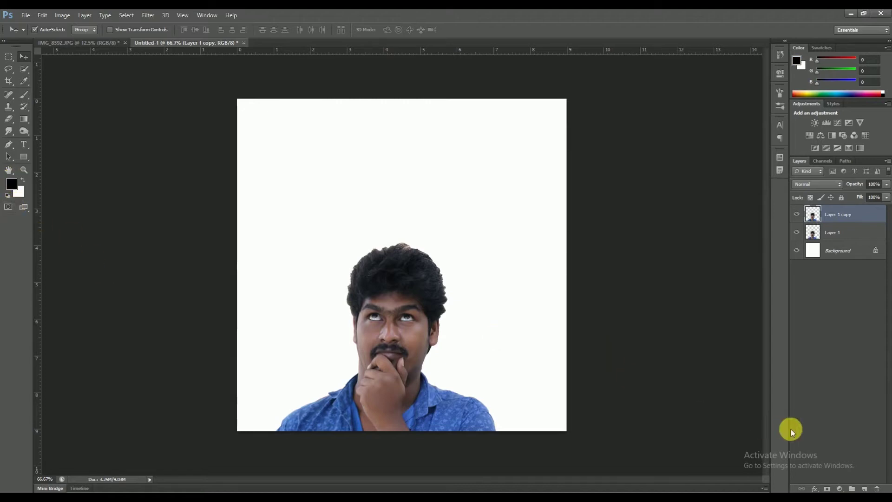
# Step: Give Layer 1 copy a black mask and Layer 1 a white mask, then hide Layer 1
pyautogui.keyDown('alt'); pyautogui.click(827, 488); pyautogui.keyUp('alt')
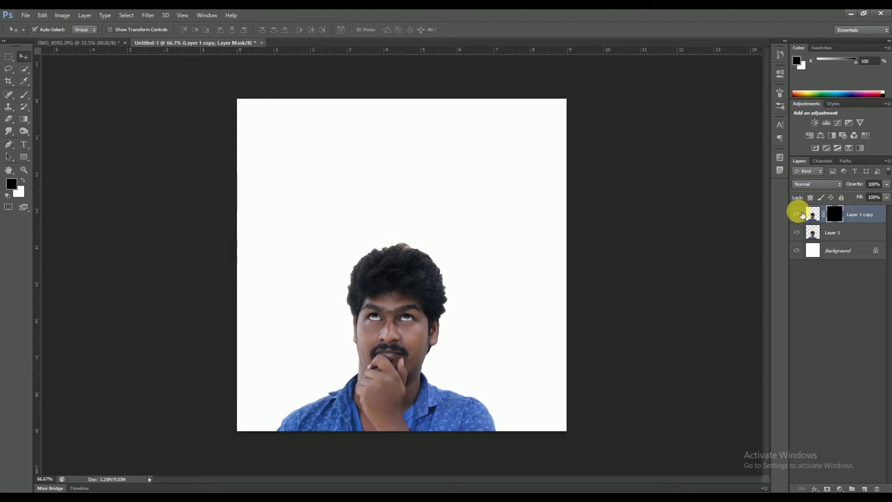
pyautogui.click(826, 234)
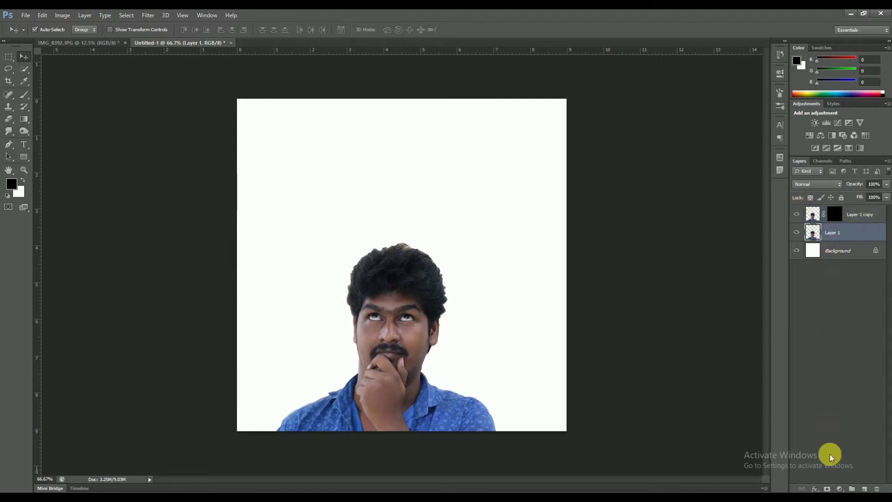
pyautogui.click(827, 489)
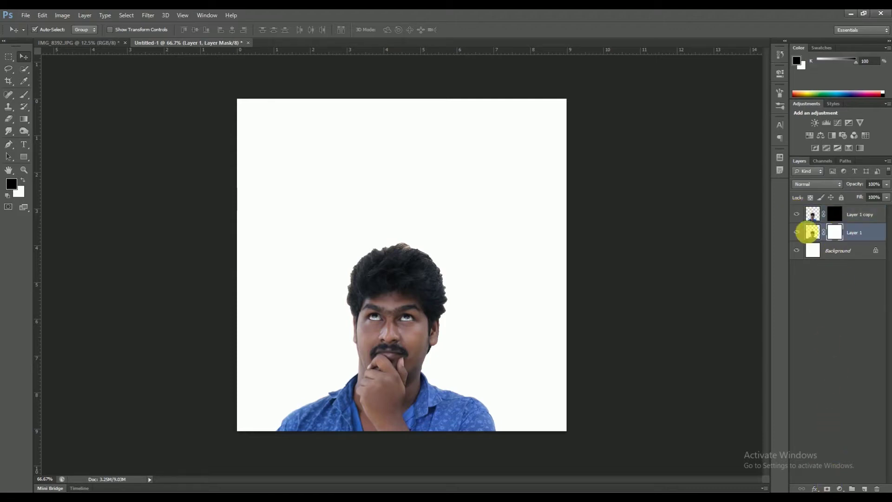
pyautogui.click(813, 216)
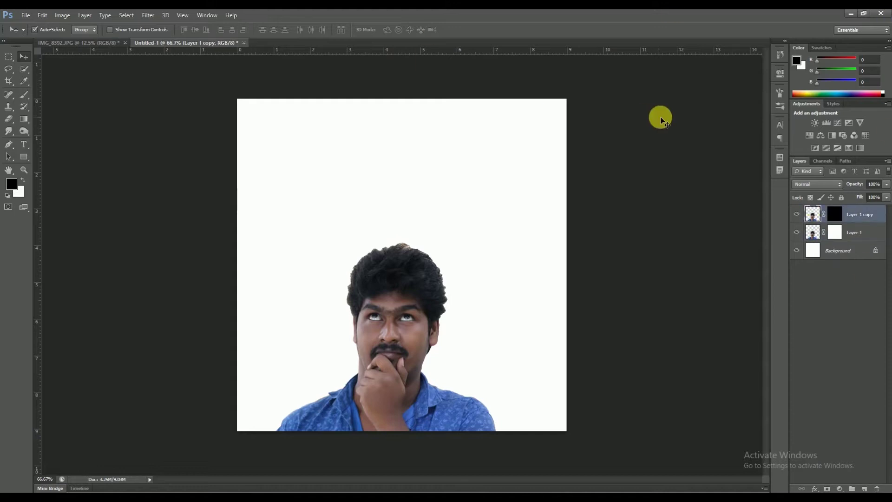
pyautogui.click(797, 232)
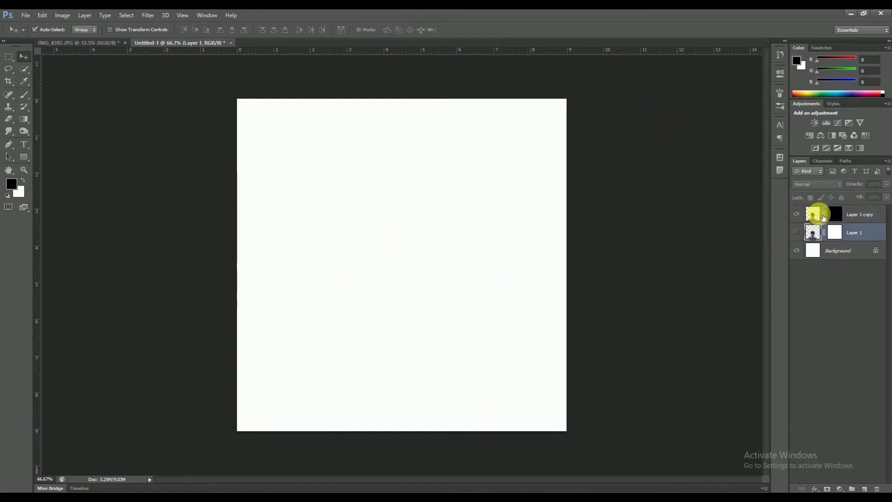
# Step: Delete the layer mask from Layer 1 copy
pyautogui.moveTo(841, 218); pyautogui.dragTo(832, 219)
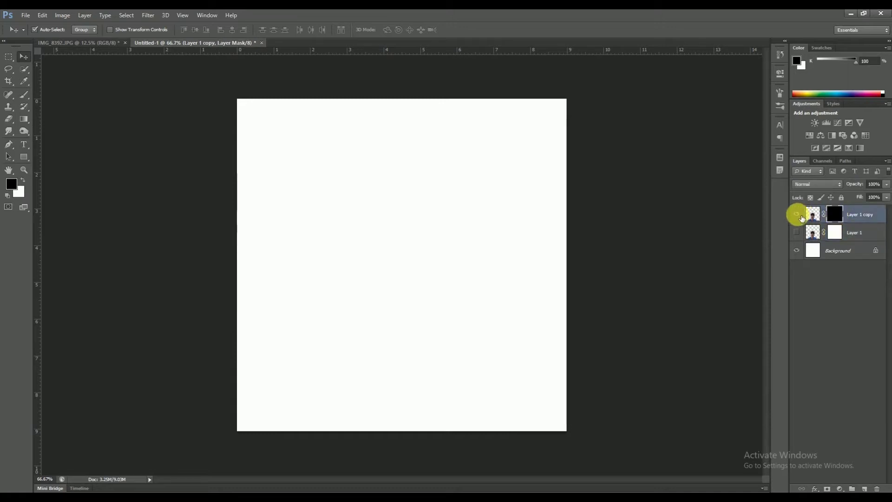
pyautogui.rightClick(832, 214)
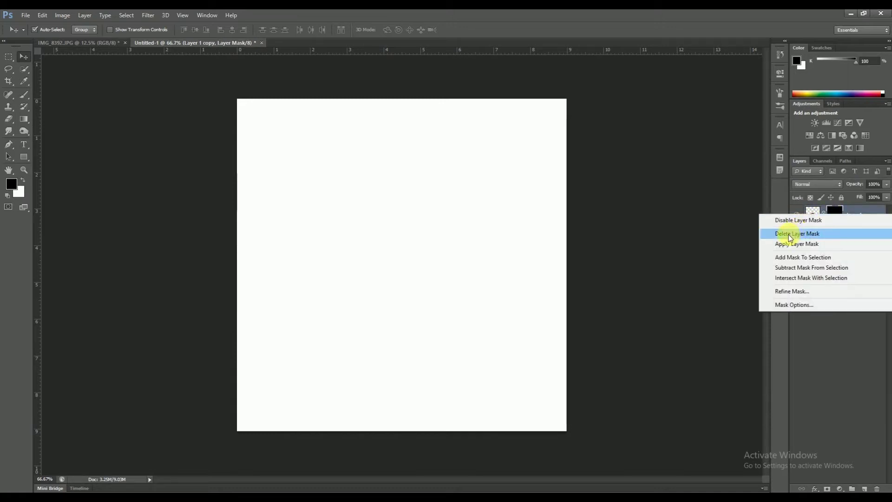
pyautogui.click(791, 236)
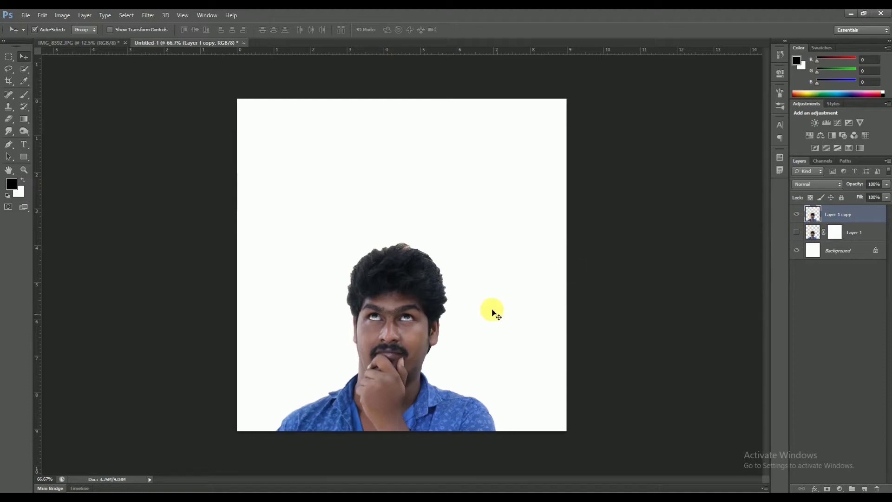
# Step: In Liquify with a 150 warp brush, push the centre and right hair up into spikes
pyautogui.click(151, 17)
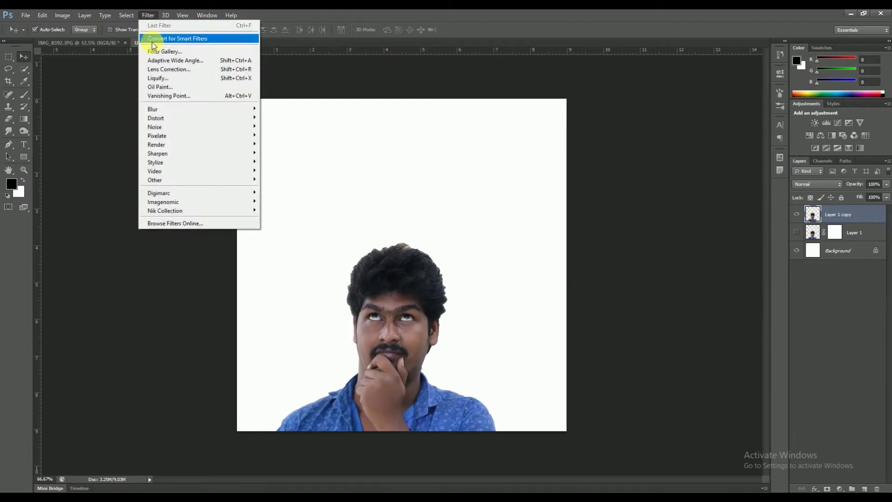
pyautogui.click(167, 79)
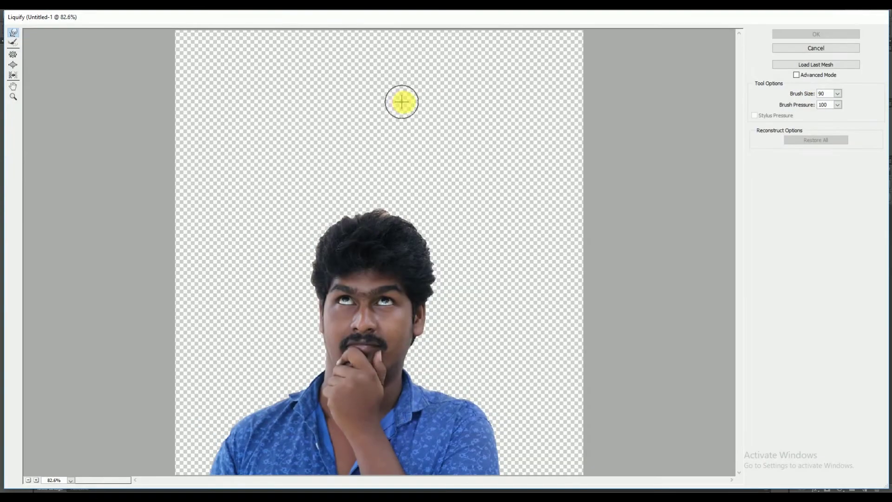
pyautogui.press(']')
pyautogui.moveTo(346, 243); pyautogui.dragTo(335, 185)
pyautogui.moveTo(362, 214)
pyautogui.mouseDown()
pyautogui.moveTo(372, 173)
pyautogui.moveTo(393, 163)
pyautogui.mouseUp()
pyautogui.moveTo(378, 199); pyautogui.dragTo(399, 156)
pyautogui.moveTo(396, 229); pyautogui.dragTo(434, 176)
pyautogui.moveTo(419, 239)
pyautogui.mouseDown()
pyautogui.moveTo(448, 206)
pyautogui.moveTo(522, 235)
pyautogui.mouseUp()
pyautogui.moveTo(422, 269); pyautogui.dragTo(519, 240)
pyautogui.moveTo(442, 238)
pyautogui.mouseDown()
pyautogui.moveTo(487, 163)
pyautogui.moveTo(434, 179)
pyautogui.mouseUp()
# Step: Sweep the central and left hair up and outward into long leftward spikes and a wavy crest
pyautogui.moveTo(416, 214); pyautogui.dragTo(416, 120)
pyautogui.moveTo(396, 195)
pyautogui.mouseDown()
pyautogui.moveTo(396, 100)
pyautogui.moveTo(384, 134)
pyautogui.mouseUp()
pyautogui.moveTo(367, 185)
pyautogui.mouseDown()
pyautogui.moveTo(348, 139)
pyautogui.moveTo(348, 90)
pyautogui.mouseUp()
pyautogui.moveTo(346, 172)
pyautogui.mouseDown()
pyautogui.moveTo(319, 109)
pyautogui.moveTo(283, 114)
pyautogui.mouseUp()
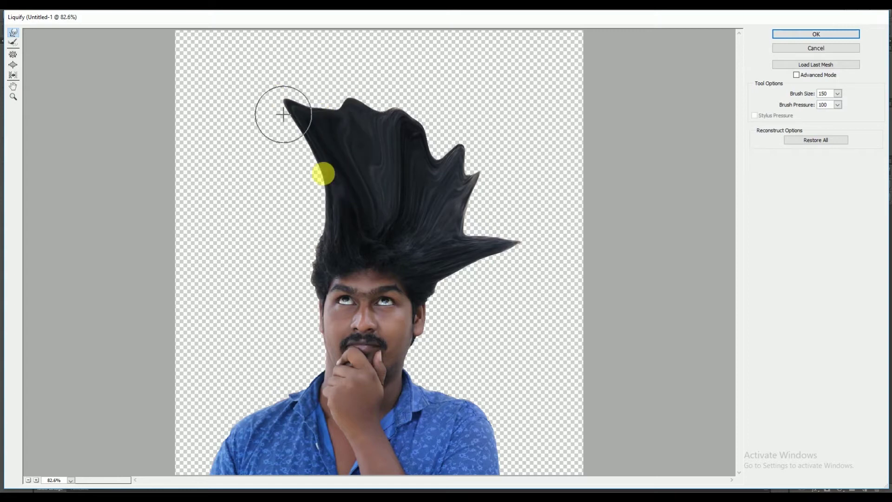
pyautogui.moveTo(320, 153); pyautogui.dragTo(263, 135)
pyautogui.moveTo(327, 181); pyautogui.dragTo(278, 153)
pyautogui.moveTo(321, 255); pyautogui.dragTo(233, 179)
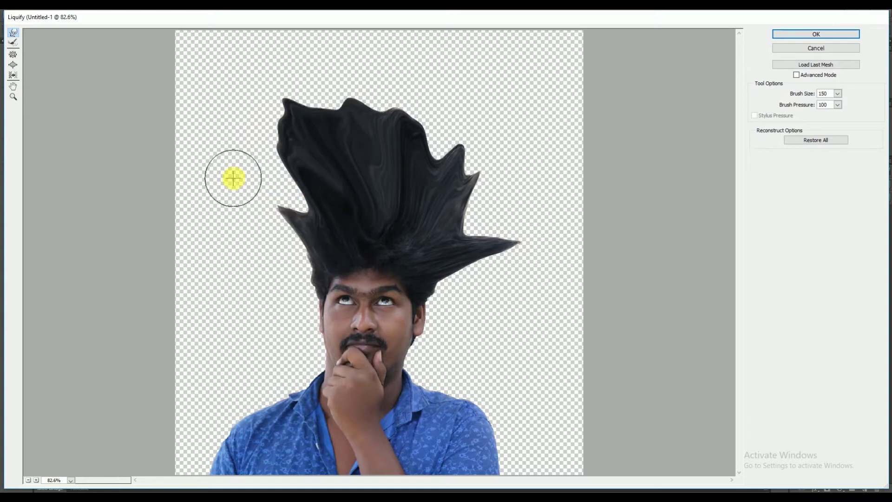
pyautogui.moveTo(307, 232); pyautogui.dragTo(255, 179)
pyautogui.moveTo(307, 204)
pyautogui.mouseDown()
pyautogui.moveTo(251, 139)
pyautogui.moveTo(241, 177)
pyautogui.mouseUp()
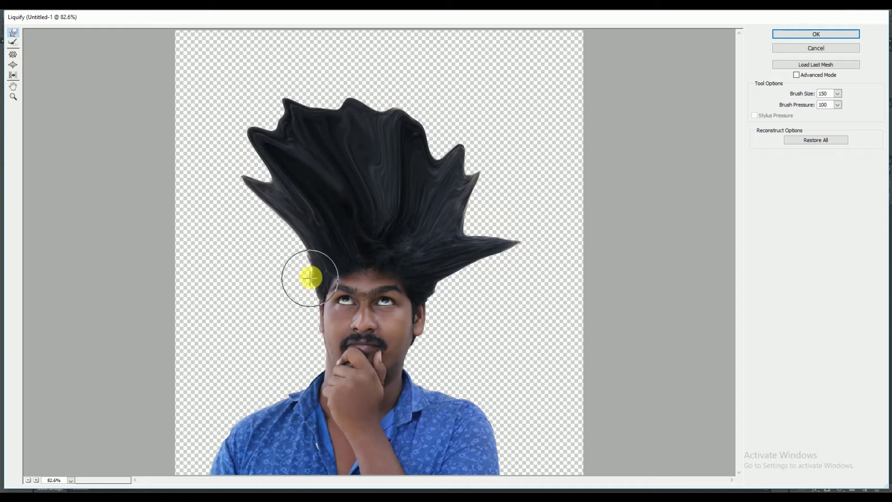
pyautogui.moveTo(235, 207); pyautogui.dragTo(174, 183)
pyautogui.moveTo(298, 268)
pyautogui.mouseDown()
pyautogui.moveTo(264, 187)
pyautogui.moveTo(169, 104)
pyautogui.moveTo(175, 76)
pyautogui.mouseUp()
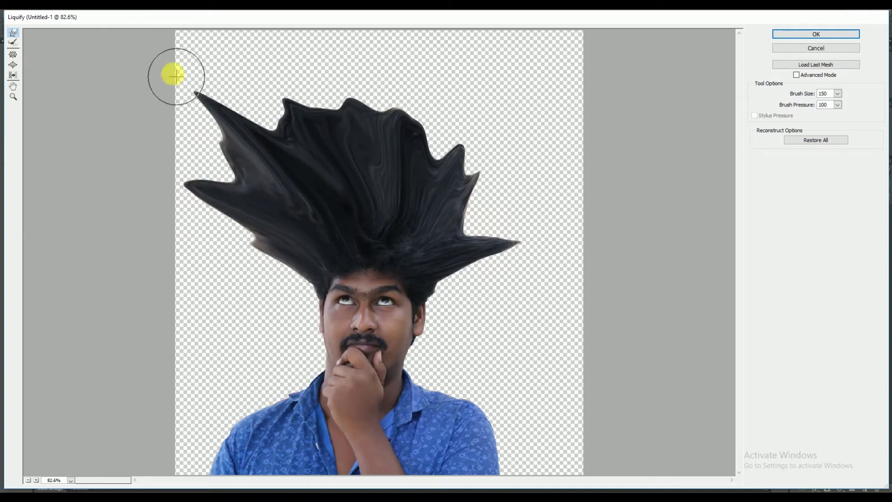
pyautogui.moveTo(274, 125); pyautogui.dragTo(247, 47)
pyautogui.moveTo(278, 132); pyautogui.dragTo(233, 76)
pyautogui.moveTo(246, 108)
pyautogui.mouseDown()
pyautogui.moveTo(229, 90)
pyautogui.moveTo(279, 99)
pyautogui.moveTo(342, 134)
pyautogui.moveTo(378, 43)
pyautogui.mouseUp()
# Step: Push the right and top hair edges into new spikes and extend the lower-left hair outward
pyautogui.moveTo(370, 166)
pyautogui.mouseDown()
pyautogui.moveTo(398, 113)
pyautogui.moveTo(418, 120)
pyautogui.mouseUp()
pyautogui.moveTo(435, 167); pyautogui.dragTo(465, 114)
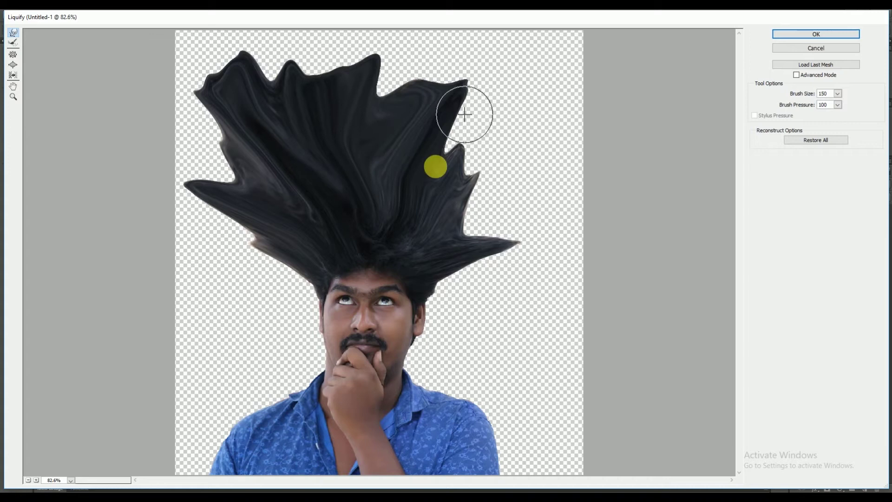
pyautogui.moveTo(442, 175); pyautogui.dragTo(497, 105)
pyautogui.moveTo(434, 193); pyautogui.dragTo(537, 144)
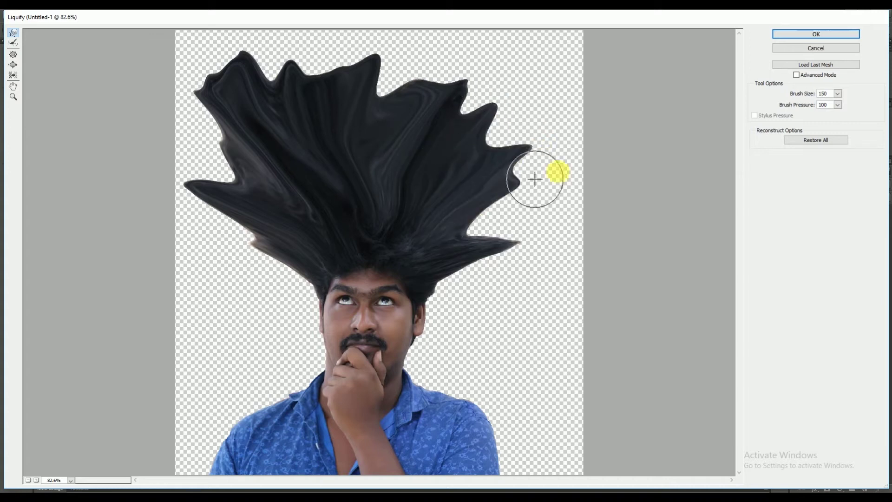
pyautogui.moveTo(459, 235); pyautogui.dragTo(576, 185)
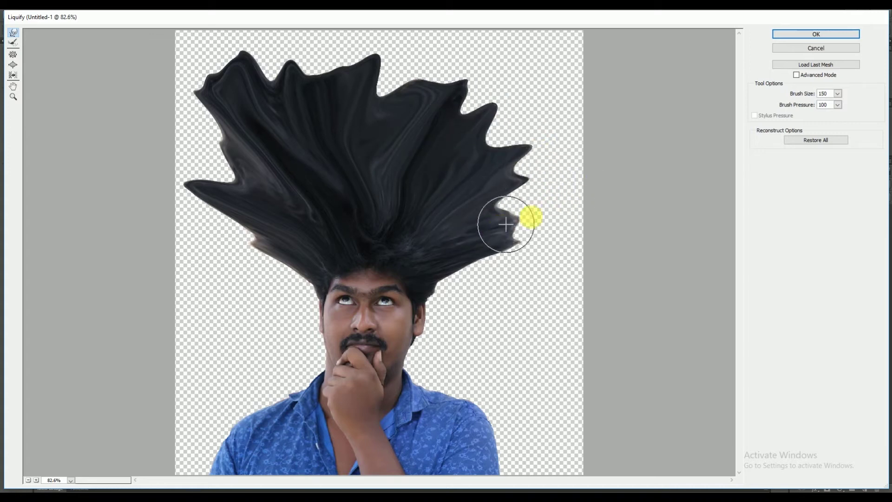
pyautogui.moveTo(506, 224); pyautogui.dragTo(513, 183)
pyautogui.moveTo(497, 149)
pyautogui.mouseDown()
pyautogui.moveTo(457, 137)
pyautogui.moveTo(584, 72)
pyautogui.mouseUp()
pyautogui.moveTo(460, 91); pyautogui.dragTo(504, 49)
pyautogui.moveTo(412, 116); pyautogui.dragTo(444, 42)
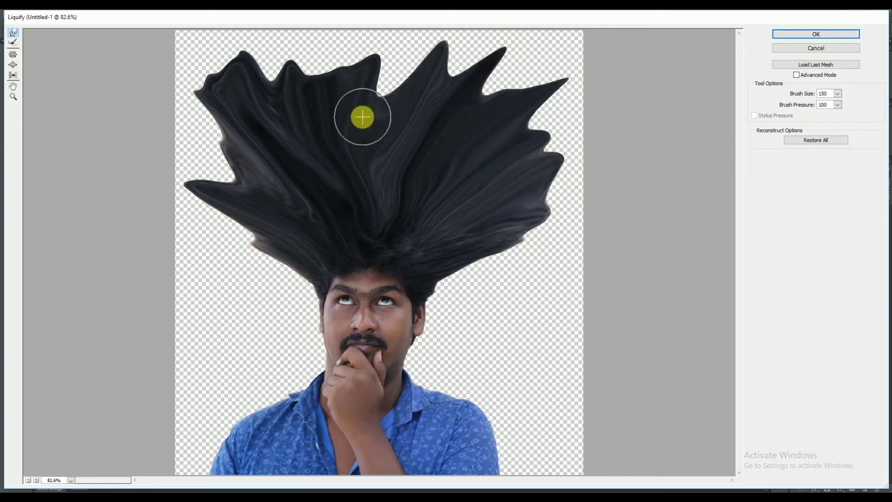
pyautogui.moveTo(362, 117); pyautogui.dragTo(392, 32)
pyautogui.moveTo(398, 94); pyautogui.dragTo(413, 35)
pyautogui.moveTo(324, 95)
pyautogui.mouseDown()
pyautogui.moveTo(304, 40)
pyautogui.moveTo(280, 45)
pyautogui.mouseUp()
pyautogui.moveTo(293, 139)
pyautogui.mouseDown()
pyautogui.moveTo(246, 45)
pyautogui.moveTo(247, 159)
pyautogui.moveTo(195, 112)
pyautogui.mouseUp()
pyautogui.moveTo(235, 175); pyautogui.dragTo(236, 175)
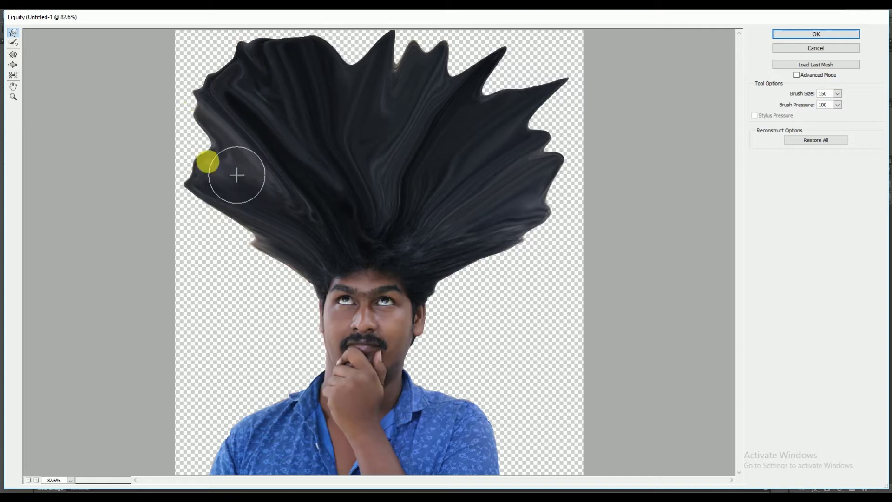
pyautogui.moveTo(263, 243); pyautogui.dragTo(165, 211)
pyautogui.moveTo(292, 231); pyautogui.dragTo(210, 207)
pyautogui.moveTo(510, 239)
pyautogui.mouseDown()
pyautogui.moveTo(507, 246)
pyautogui.moveTo(597, 60)
pyautogui.moveTo(552, 95)
pyautogui.moveTo(582, 120)
pyautogui.mouseUp()
# Step: With a 250 brush, fill gaps between top-right spikes and extend the hair to the canvas top
pyautogui.press(']')
pyautogui.press(']')
pyautogui.press(']')
pyautogui.moveTo(496, 170)
pyautogui.mouseDown()
pyautogui.moveTo(593, 56)
pyautogui.moveTo(507, 65)
pyautogui.moveTo(514, 80)
pyautogui.moveTo(440, 34)
pyautogui.moveTo(367, 76)
pyautogui.moveTo(328, 18)
pyautogui.moveTo(277, 61)
pyautogui.moveTo(184, 28)
pyautogui.moveTo(139, 40)
pyautogui.moveTo(223, 120)
pyautogui.moveTo(246, 172)
pyautogui.moveTo(156, 190)
pyautogui.mouseUp()
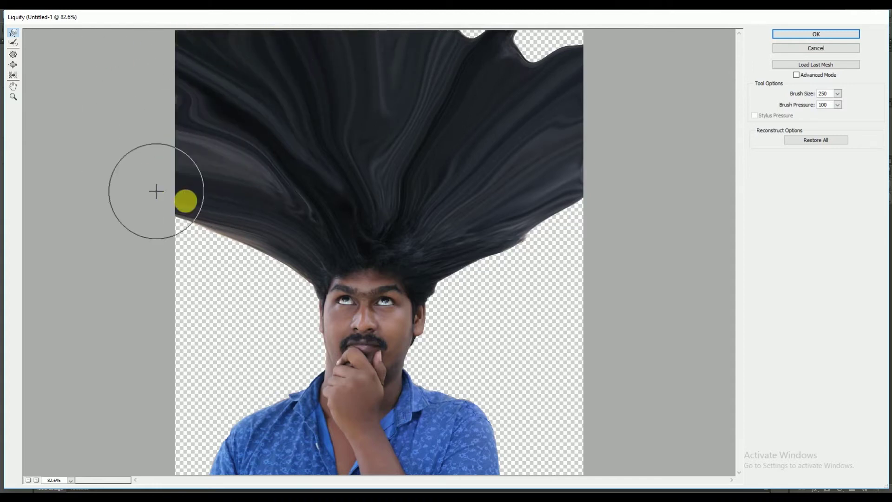
pyautogui.moveTo(505, 119)
pyautogui.mouseDown()
pyautogui.moveTo(513, 56)
pyautogui.moveTo(478, 20)
pyautogui.moveTo(497, 35)
pyautogui.mouseUp()
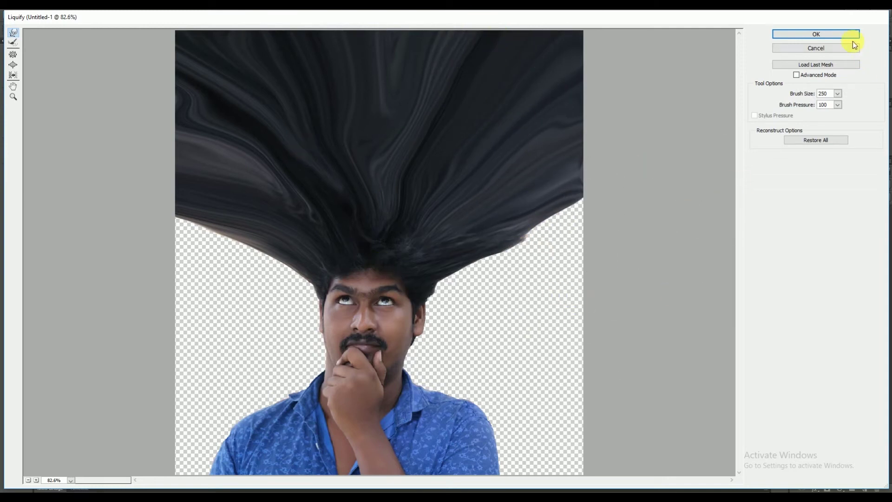
# Step: Apply the Liquify warp, black-mask Layer 1 copy, and show Layer 1 again
pyautogui.click(838, 34)
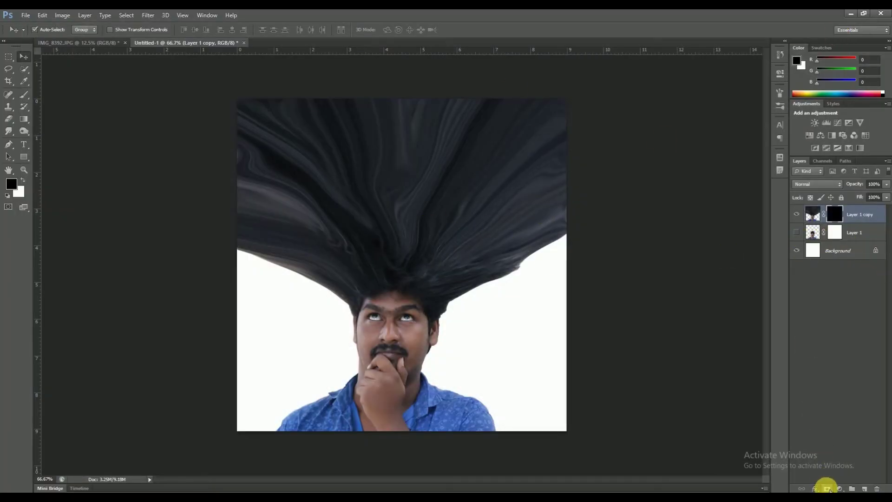
pyautogui.keyDown('alt'); pyautogui.click(827, 488); pyautogui.keyUp('alt')
pyautogui.click(798, 234)
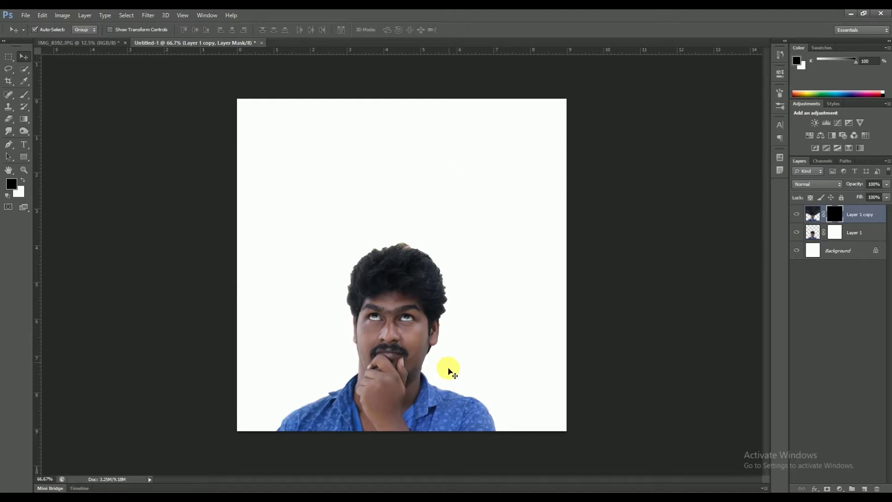
# Step: Target Layer 1's mask and zoom in on the hair
pyautogui.click(658, 167)
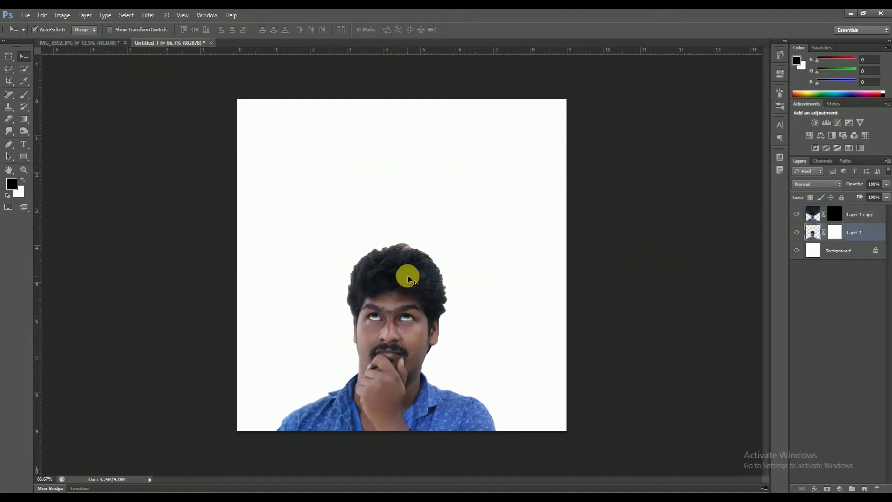
pyautogui.click(834, 232)
pyautogui.hotkey('ctrl', '+')
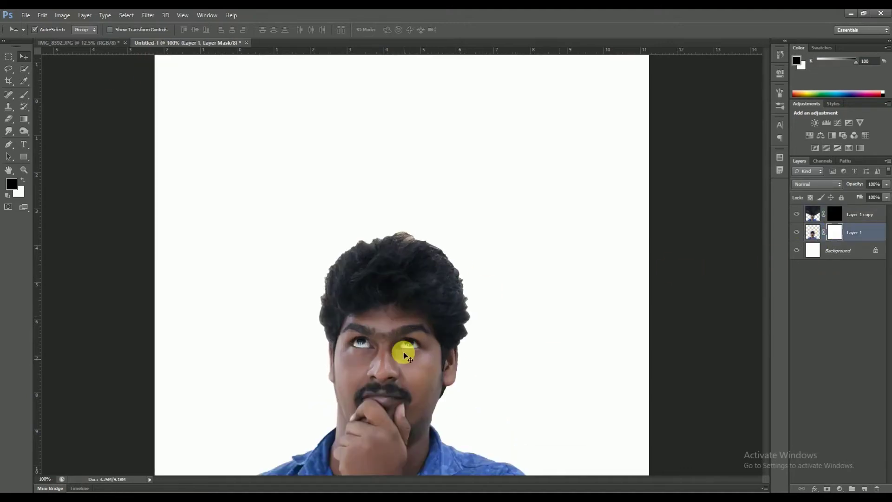
pyautogui.hotkey('ctrl', '+')
pyautogui.scroll(-2, 432, 327)
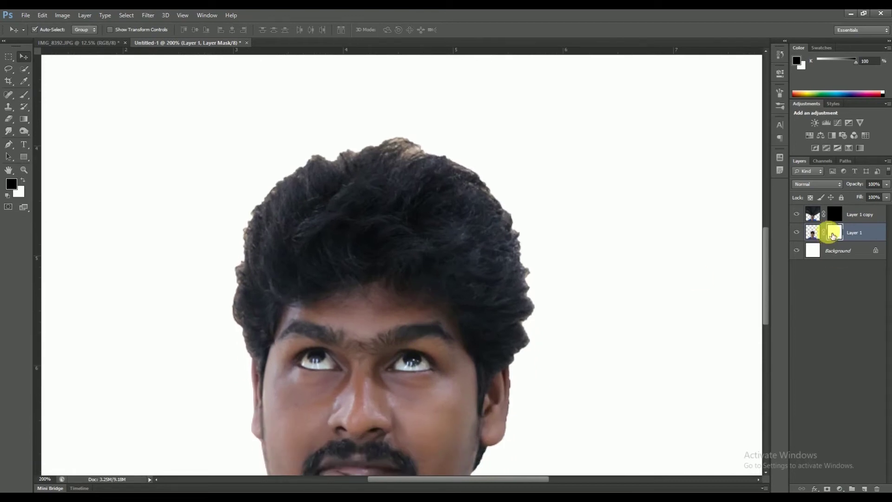
# Step: Paint particles along the hair edge on the mask with the scattered 59 px brush
pyautogui.click(24, 98)
pyautogui.rightClick(395, 194)
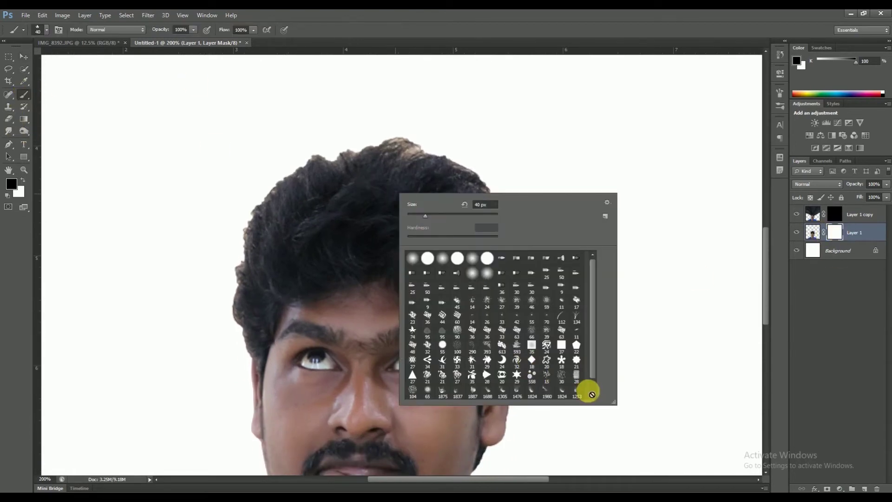
pyautogui.moveTo(613, 402); pyautogui.dragTo(665, 448)
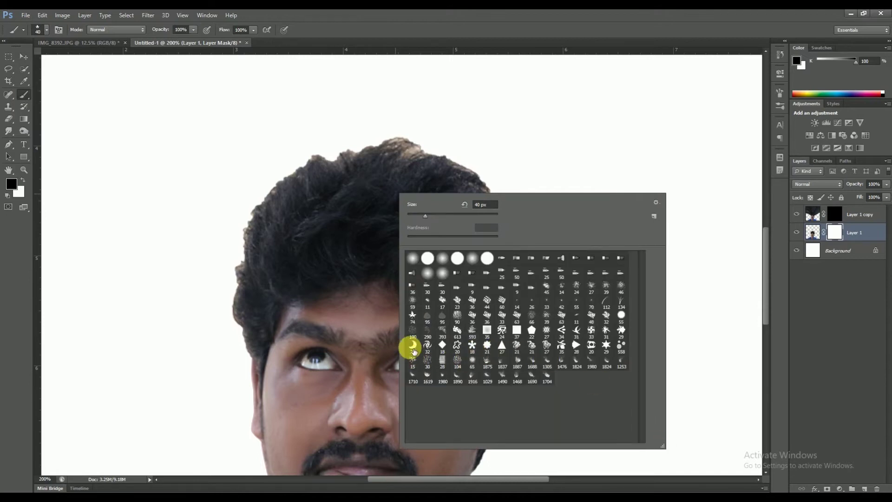
pyautogui.click(413, 300)
pyautogui.click(606, 23)
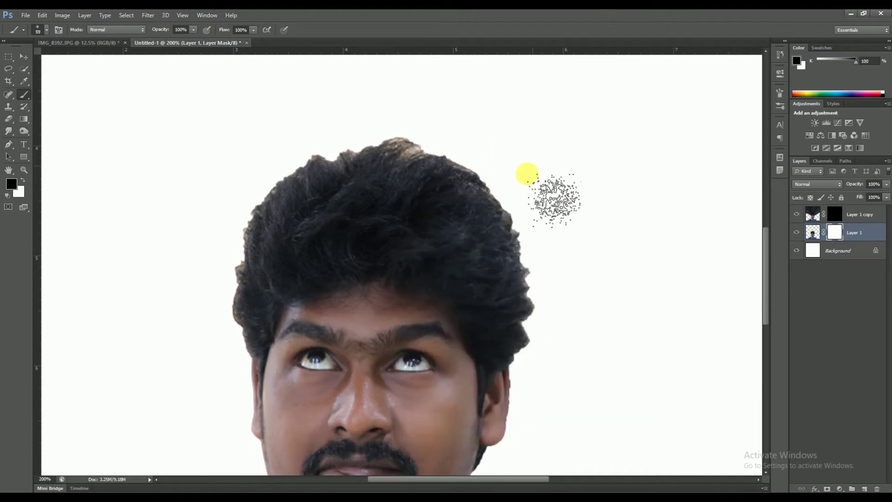
pyautogui.moveTo(531, 254)
pyautogui.mouseDown()
pyautogui.moveTo(541, 325)
pyautogui.moveTo(537, 264)
pyautogui.mouseUp()
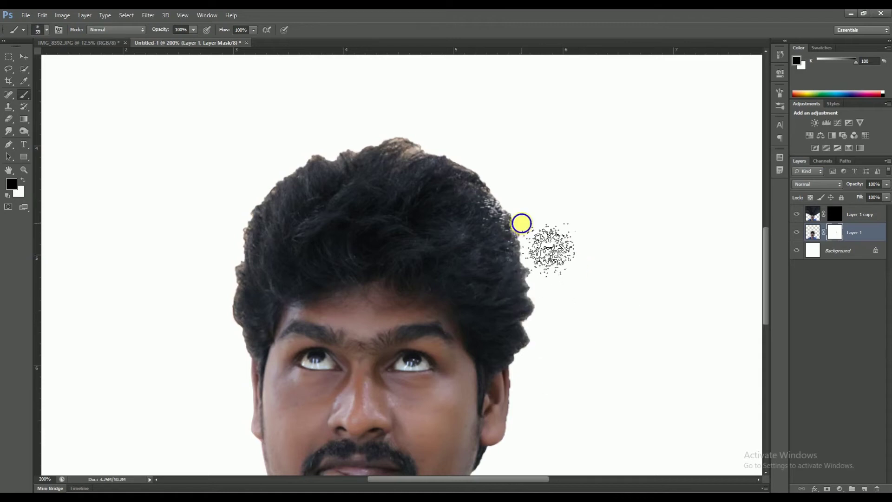
# Step: Switch to the star-shaped 1837 brush at size 125, with its tip rotated to -167°
pyautogui.rightClick(522, 223)
pyautogui.doubleClick(539, 347)
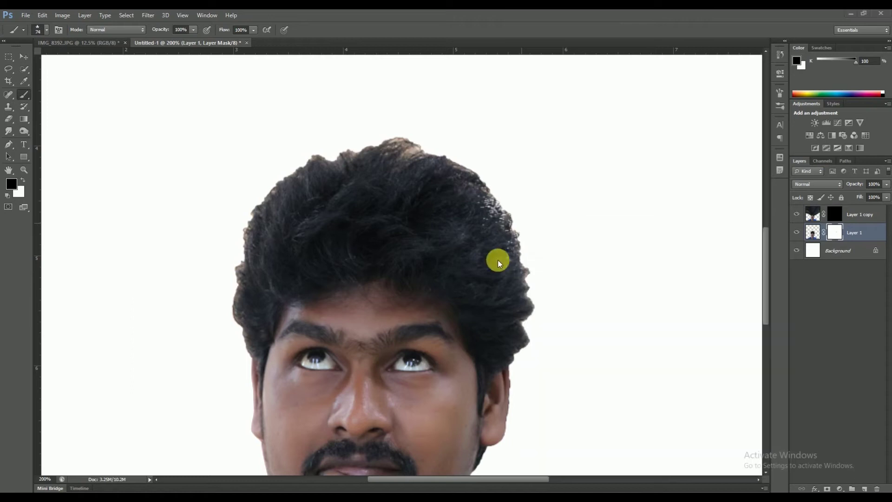
pyautogui.rightClick(515, 239)
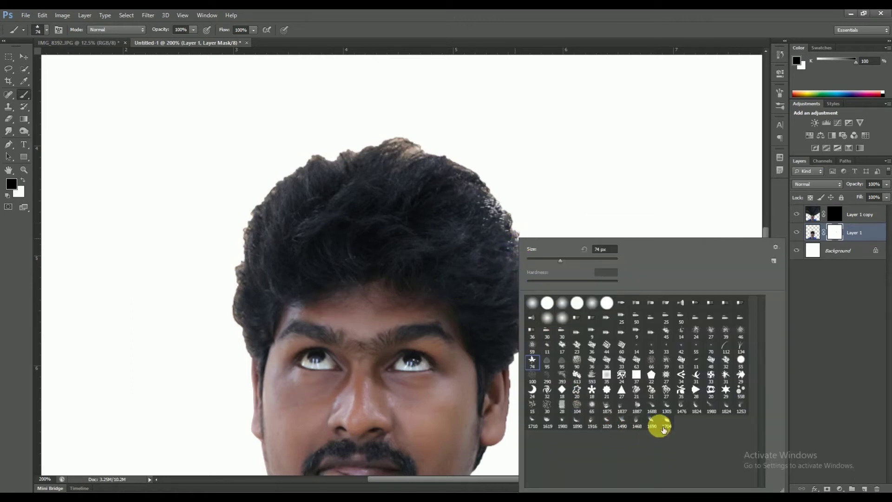
pyautogui.click(624, 409)
pyautogui.click(574, 175)
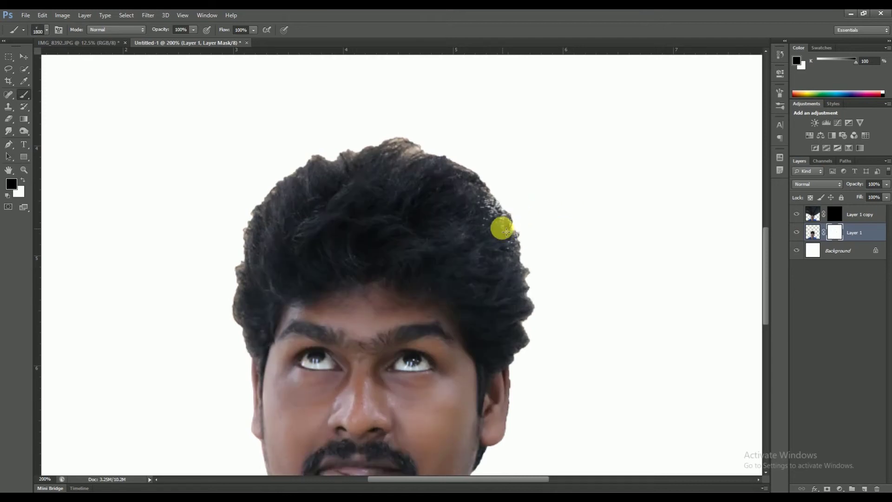
pyautogui.press(']')
pyautogui.press(']')
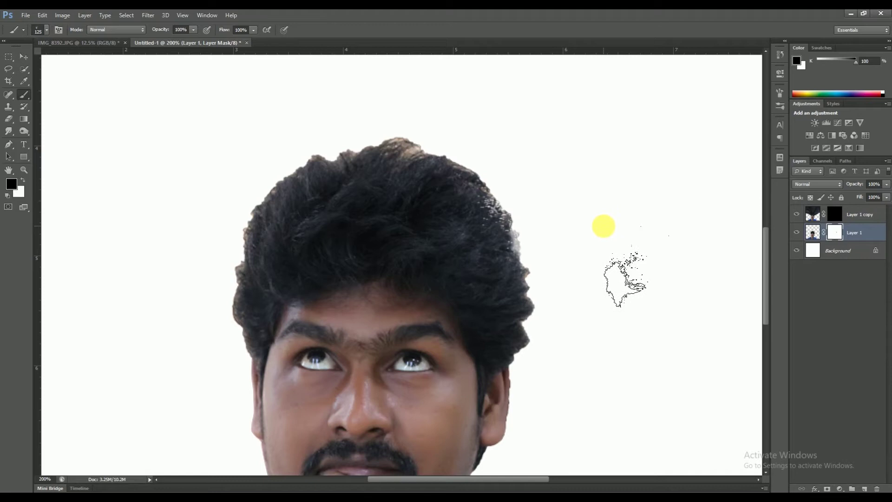
pyautogui.click(780, 93)
pyautogui.moveTo(748, 199); pyautogui.dragTo(734, 210)
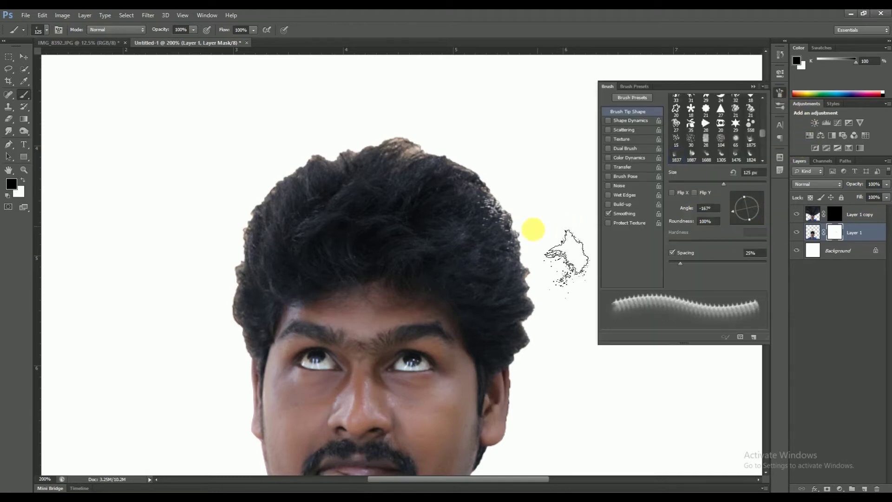
pyautogui.click(753, 87)
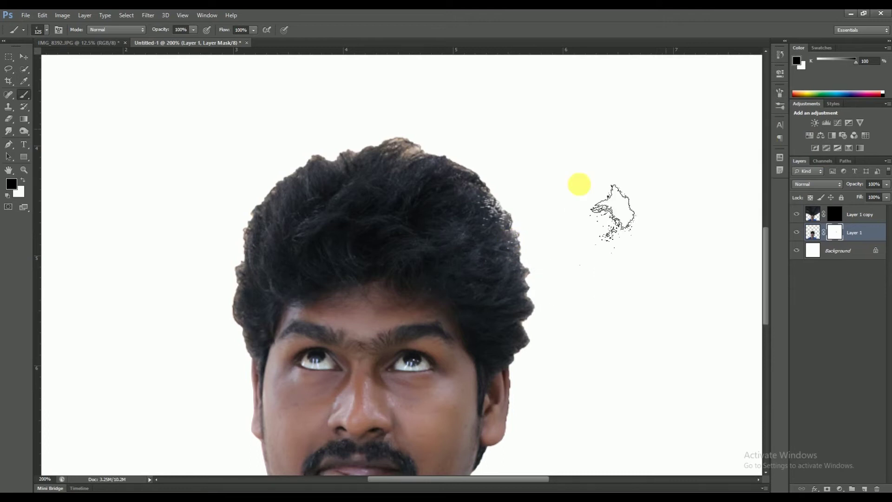
# Step: At brush size 200, paint a leaf stroke across the hair's mask
pyautogui.press(']')
pyautogui.press(']')
pyautogui.press(']')
pyautogui.click(468, 184)
pyautogui.moveTo(468, 184); pyautogui.dragTo(390, 253)
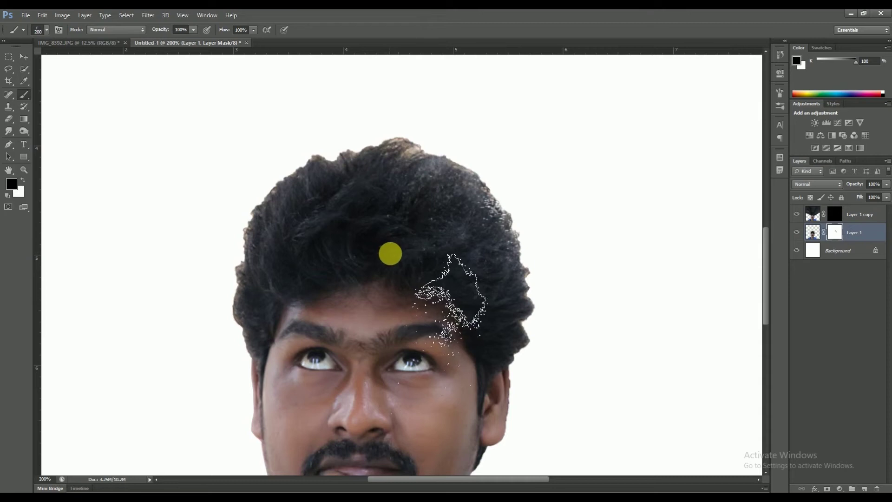
# Step: Switch to a 74 px brush, undo a stray leaf stamp, and shrink the brush to 35
pyautogui.rightClick(390, 253)
pyautogui.click(411, 360)
pyautogui.click(553, 154)
pyautogui.click(536, 288)
pyautogui.hotkey('ctrl', 'z')
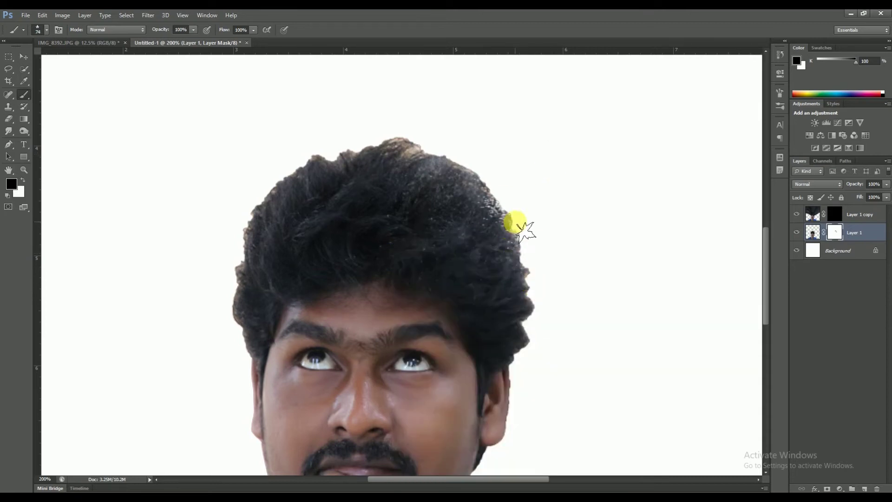
pyautogui.press('[')
# Step: Paint leaf-shaped gaps along the hair's right edge, left edge and top, then zoom out
pyautogui.moveTo(535, 342)
pyautogui.mouseDown()
pyautogui.moveTo(518, 203)
pyautogui.moveTo(470, 145)
pyautogui.moveTo(377, 134)
pyautogui.moveTo(299, 154)
pyautogui.moveTo(255, 195)
pyautogui.moveTo(227, 271)
pyautogui.moveTo(228, 325)
pyautogui.moveTo(225, 288)
pyautogui.moveTo(241, 211)
pyautogui.moveTo(313, 158)
pyautogui.moveTo(425, 137)
pyautogui.moveTo(521, 153)
pyautogui.moveTo(595, 187)
pyautogui.moveTo(537, 219)
pyautogui.moveTo(544, 243)
pyautogui.mouseUp()
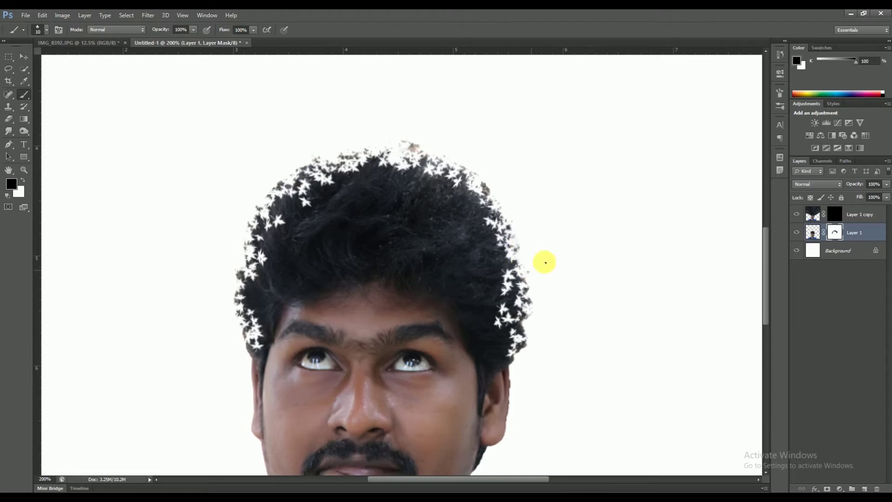
pyautogui.moveTo(473, 167)
pyautogui.mouseDown()
pyautogui.moveTo(361, 144)
pyautogui.moveTo(285, 175)
pyautogui.moveTo(255, 223)
pyautogui.moveTo(237, 291)
pyautogui.mouseUp()
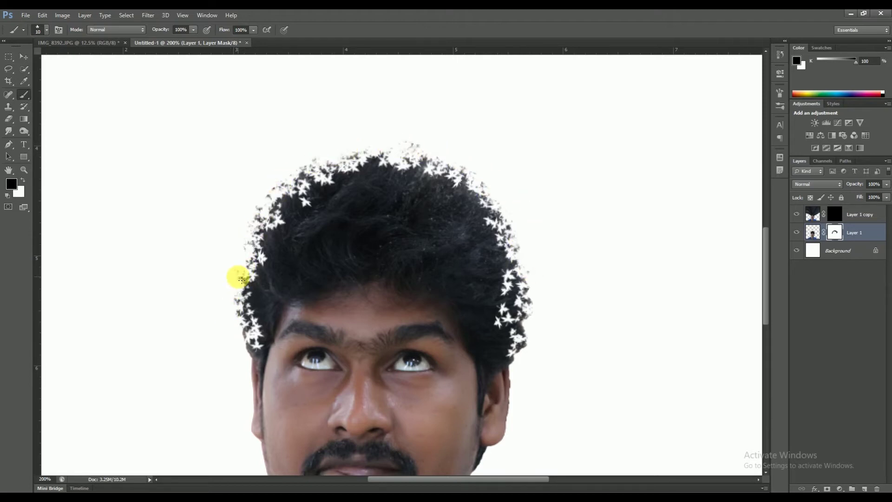
pyautogui.moveTo(240, 258)
pyautogui.mouseDown()
pyautogui.moveTo(341, 147)
pyautogui.moveTo(509, 185)
pyautogui.moveTo(565, 259)
pyautogui.moveTo(506, 205)
pyautogui.moveTo(474, 216)
pyautogui.moveTo(552, 226)
pyautogui.mouseUp()
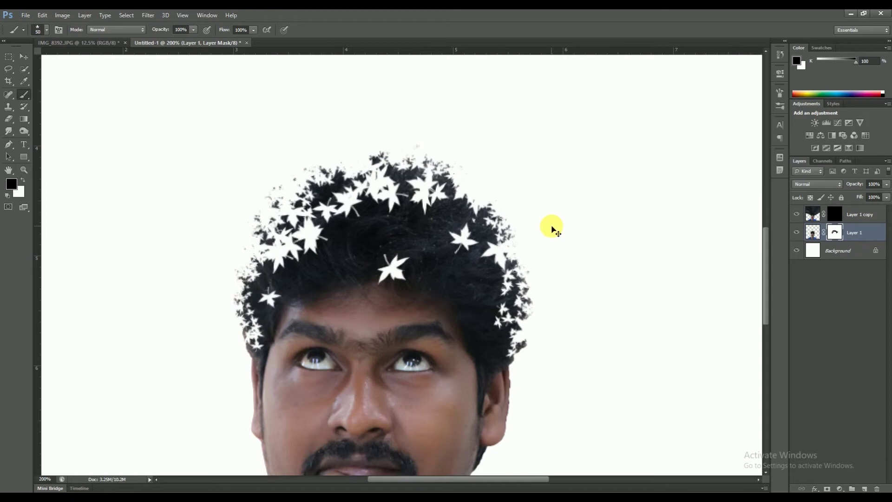
pyautogui.hotkey('ctrl', '-')
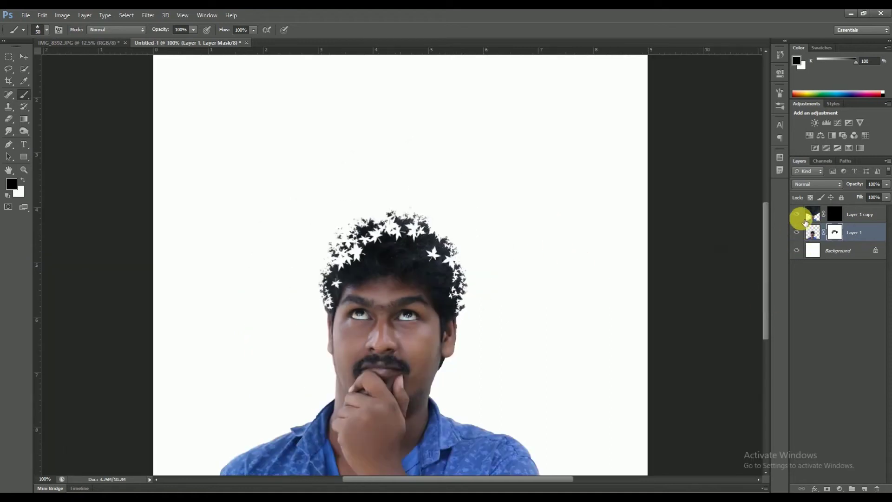
# Step: On Layer 1 copy's mask, paint leaf particles sweeping up and outward above the head
pyautogui.click(834, 214)
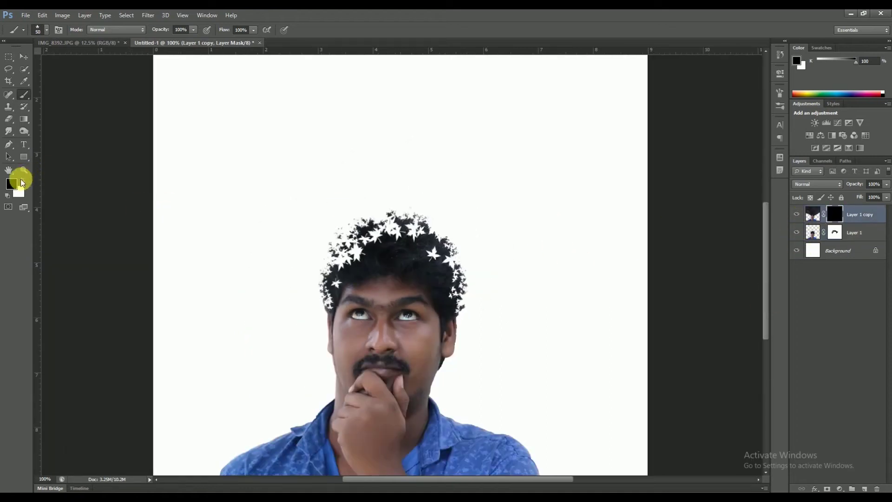
pyautogui.hotkey('ctrl', '-')
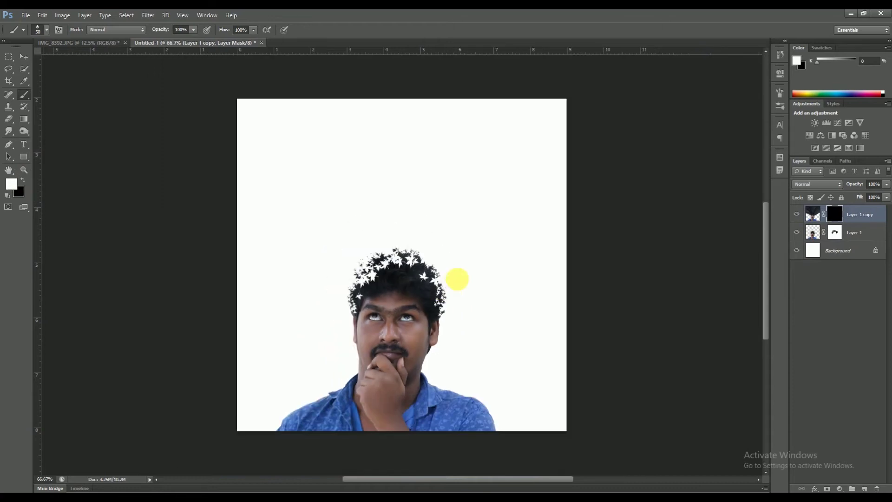
pyautogui.moveTo(452, 284)
pyautogui.mouseDown()
pyautogui.moveTo(422, 233)
pyautogui.moveTo(335, 256)
pyautogui.moveTo(367, 293)
pyautogui.moveTo(379, 248)
pyautogui.moveTo(444, 257)
pyautogui.moveTo(463, 277)
pyautogui.moveTo(418, 259)
pyautogui.mouseUp()
pyautogui.hotkey('ctrl', 'z')
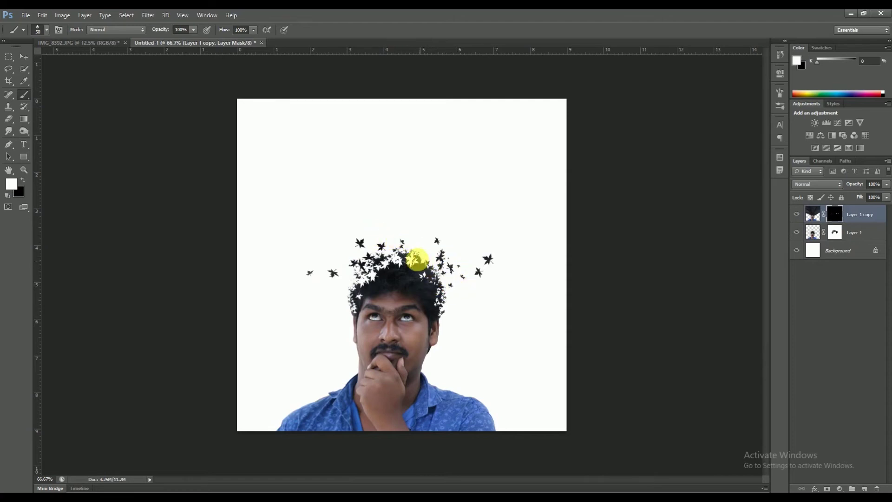
pyautogui.moveTo(355, 290); pyautogui.dragTo(399, 242)
pyautogui.moveTo(407, 196)
pyautogui.mouseDown()
pyautogui.moveTo(428, 233)
pyautogui.moveTo(363, 219)
pyautogui.moveTo(376, 213)
pyautogui.moveTo(364, 193)
pyautogui.moveTo(359, 241)
pyautogui.moveTo(333, 254)
pyautogui.moveTo(461, 243)
pyautogui.moveTo(436, 207)
pyautogui.moveTo(406, 229)
pyautogui.mouseUp()
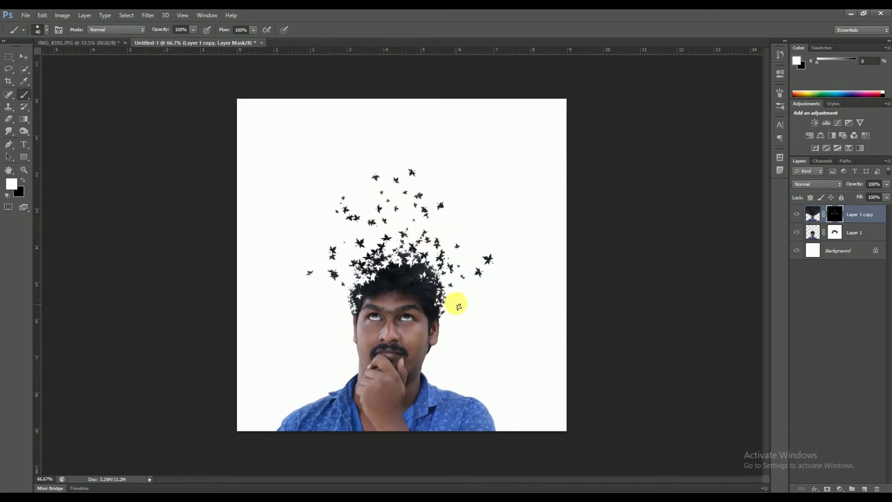
pyautogui.moveTo(450, 301); pyautogui.dragTo(415, 240)
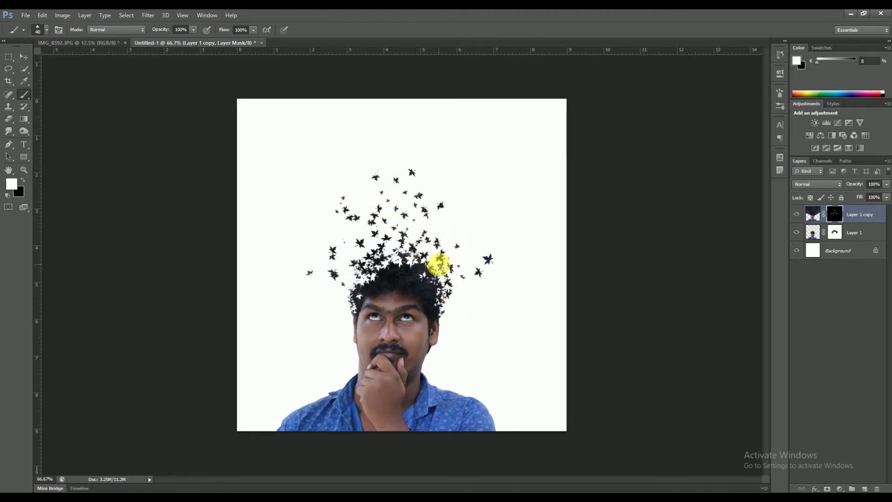
pyautogui.moveTo(481, 188)
pyautogui.mouseDown()
pyautogui.moveTo(469, 207)
pyautogui.moveTo(432, 136)
pyautogui.moveTo(334, 152)
pyautogui.moveTo(291, 206)
pyautogui.moveTo(412, 141)
pyautogui.moveTo(494, 187)
pyautogui.moveTo(432, 173)
pyautogui.moveTo(465, 200)
pyautogui.moveTo(436, 257)
pyautogui.moveTo(388, 199)
pyautogui.moveTo(364, 199)
pyautogui.moveTo(359, 255)
pyautogui.moveTo(270, 161)
pyautogui.moveTo(295, 175)
pyautogui.moveTo(314, 163)
pyautogui.moveTo(553, 199)
pyautogui.moveTo(314, 189)
pyautogui.moveTo(285, 204)
pyautogui.moveTo(284, 189)
pyautogui.moveTo(486, 144)
pyautogui.moveTo(530, 193)
pyautogui.moveTo(534, 223)
pyautogui.moveTo(539, 141)
pyautogui.moveTo(486, 259)
pyautogui.mouseUp()
pyautogui.press('[')
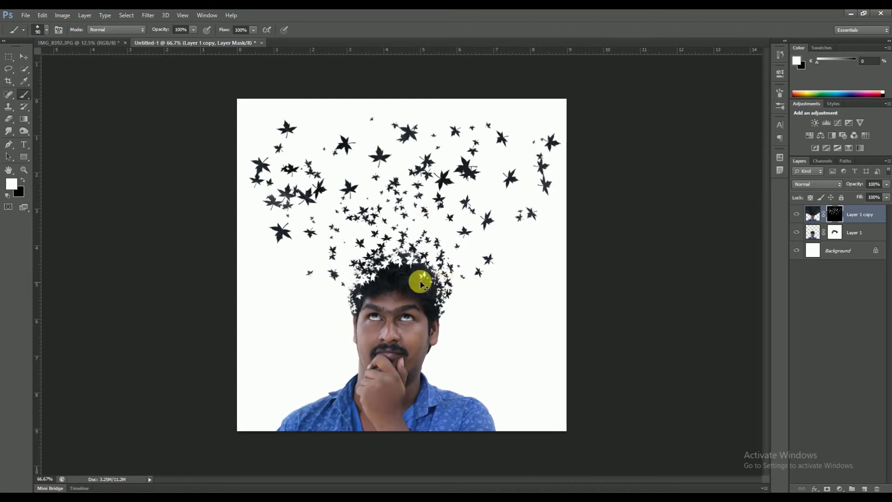
# Step: On Layer 1's mask, cut small leaf gaps along the hair's upper edge and crown
pyautogui.hotkey('ctrl', '+')
pyautogui.hotkey('ctrl', '+')
pyautogui.click(835, 232)
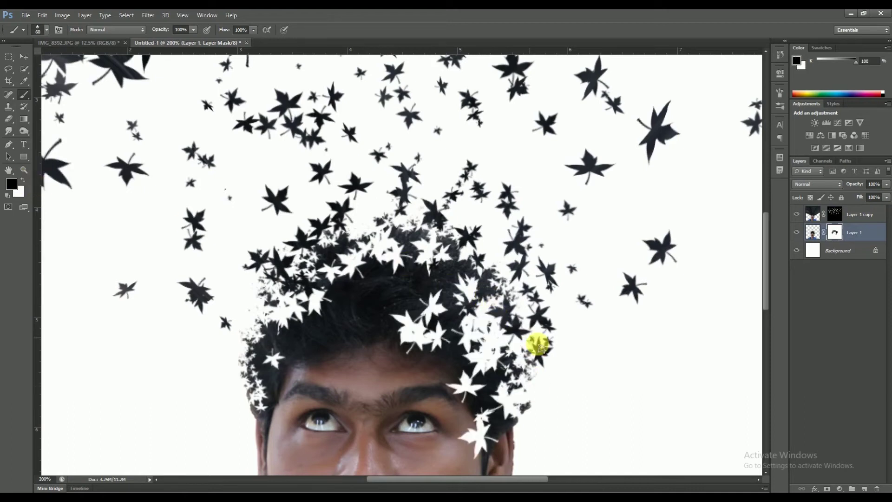
pyautogui.moveTo(541, 383)
pyautogui.mouseDown()
pyautogui.moveTo(512, 315)
pyautogui.moveTo(462, 251)
pyautogui.moveTo(315, 232)
pyautogui.mouseUp()
pyautogui.moveTo(411, 295); pyautogui.dragTo(404, 327)
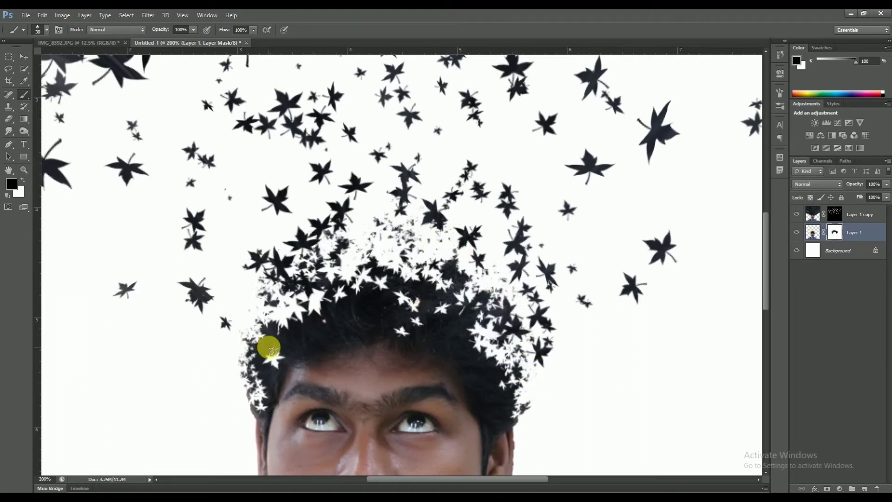
pyautogui.click(274, 367)
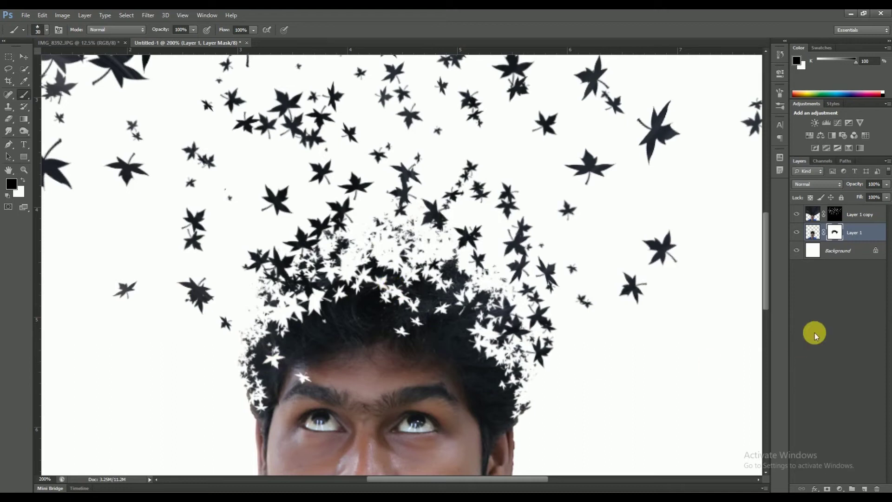
pyautogui.hotkey('ctrl', '-')
pyautogui.hotkey('ctrl', '-')
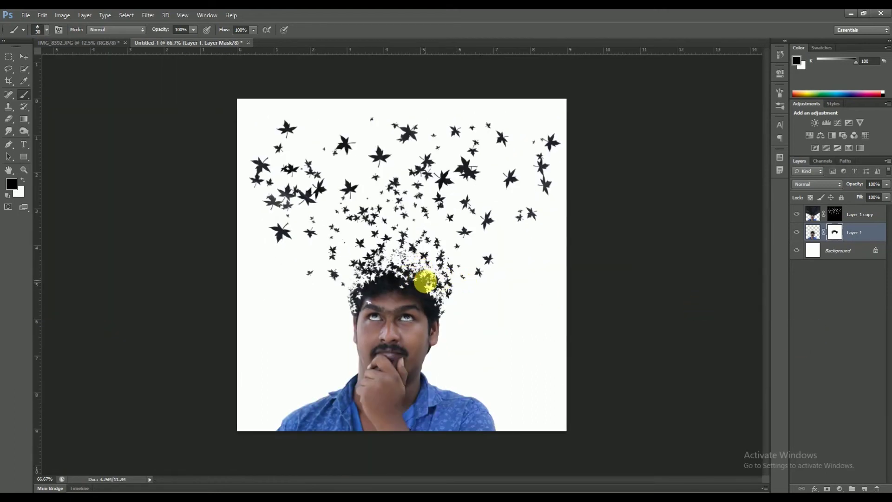
pyautogui.moveTo(431, 294); pyautogui.dragTo(443, 313)
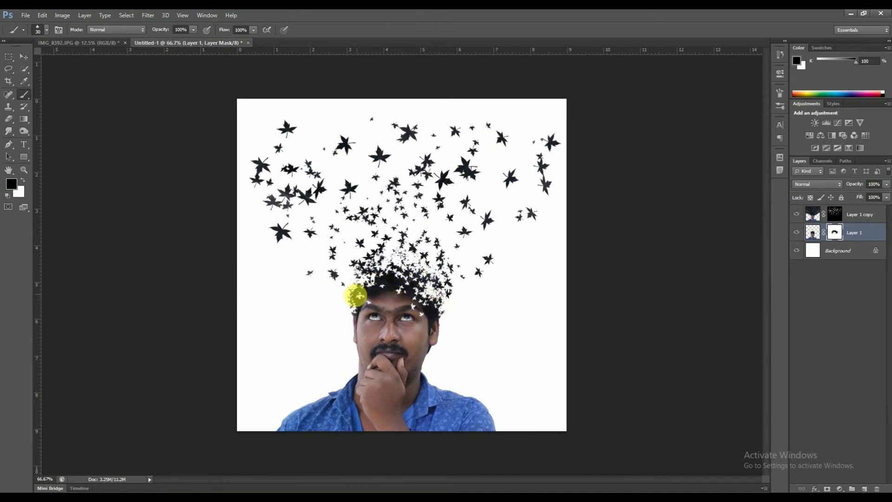
pyautogui.click(399, 277)
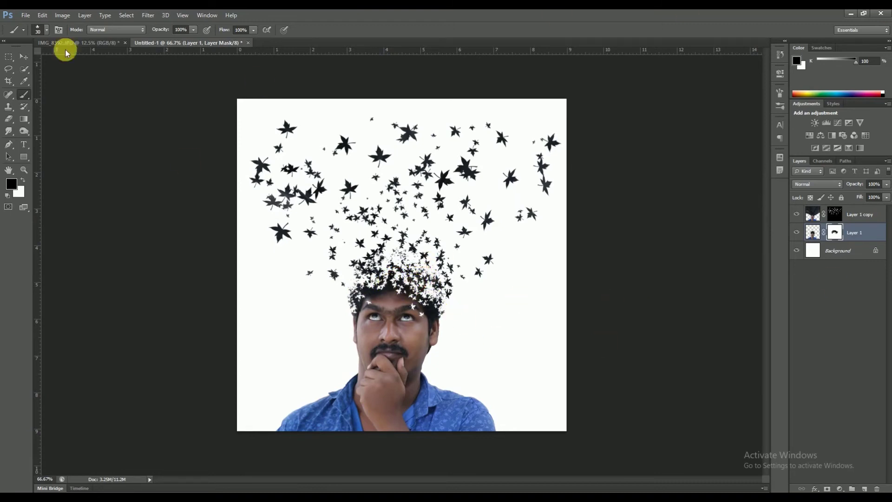
# Step: On Layer 1 copy's mask, paint scattered leaf particles across the spray and left of centre
pyautogui.click(835, 214)
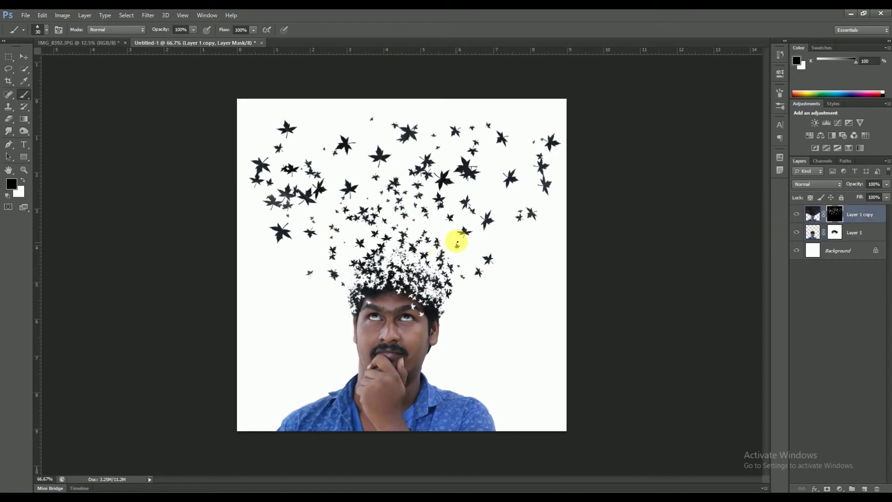
pyautogui.moveTo(472, 193); pyautogui.dragTo(449, 157)
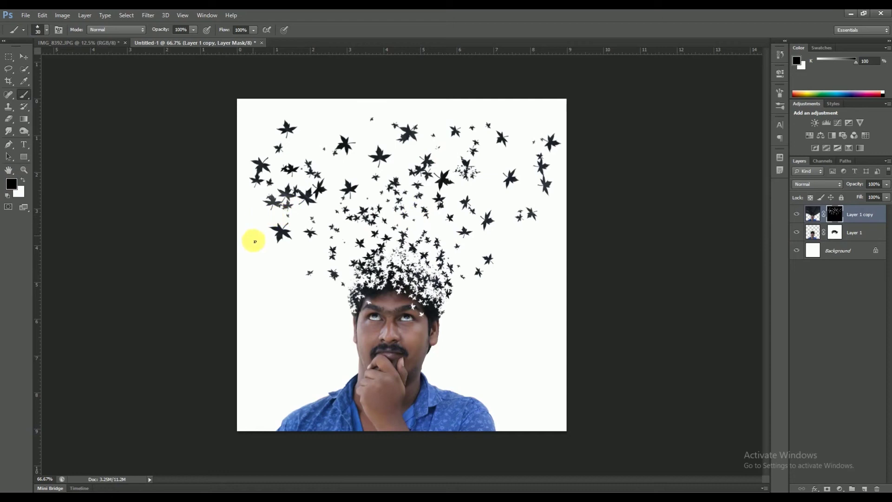
pyautogui.moveTo(263, 113)
pyautogui.mouseDown()
pyautogui.moveTo(516, 198)
pyautogui.moveTo(531, 312)
pyautogui.mouseUp()
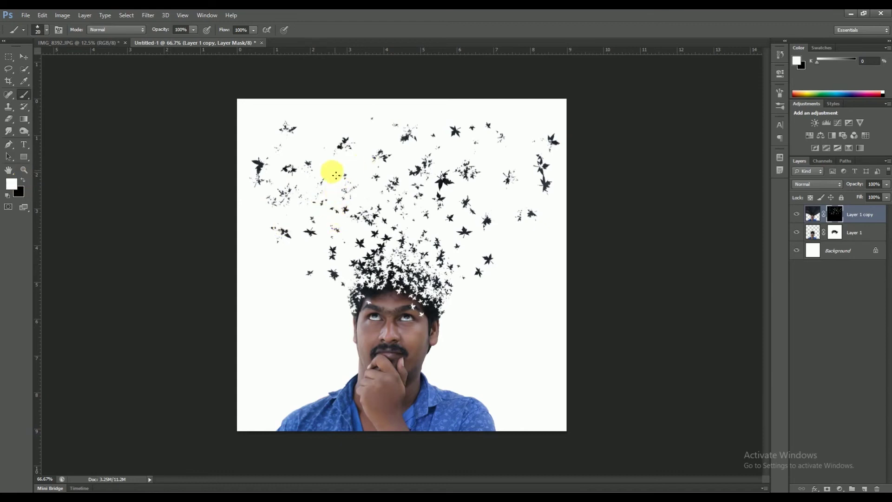
pyautogui.moveTo(406, 221)
pyautogui.mouseDown()
pyautogui.moveTo(450, 259)
pyautogui.moveTo(342, 249)
pyautogui.moveTo(345, 263)
pyautogui.moveTo(360, 235)
pyautogui.moveTo(312, 252)
pyautogui.mouseUp()
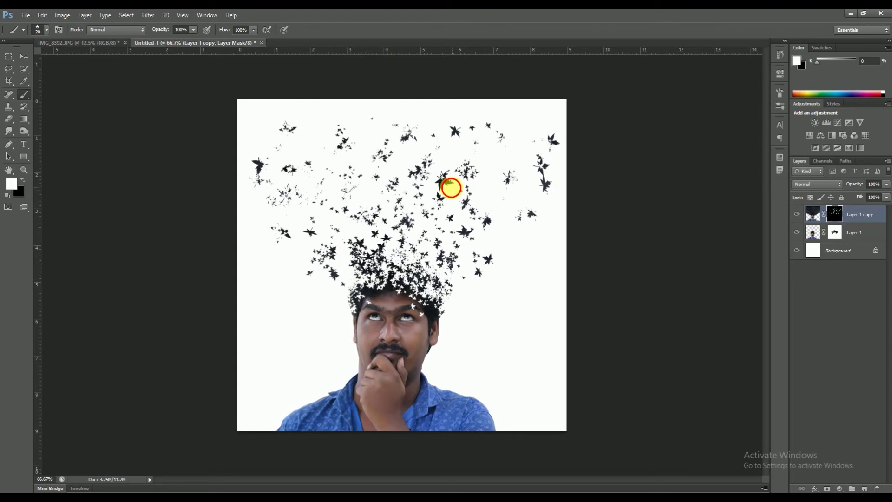
pyautogui.moveTo(376, 179)
pyautogui.mouseDown()
pyautogui.moveTo(382, 194)
pyautogui.moveTo(326, 220)
pyautogui.moveTo(332, 175)
pyautogui.moveTo(312, 155)
pyautogui.moveTo(302, 209)
pyautogui.mouseUp()
pyautogui.moveTo(508, 163)
pyautogui.mouseDown()
pyautogui.moveTo(464, 143)
pyautogui.moveTo(509, 223)
pyautogui.moveTo(513, 169)
pyautogui.mouseUp()
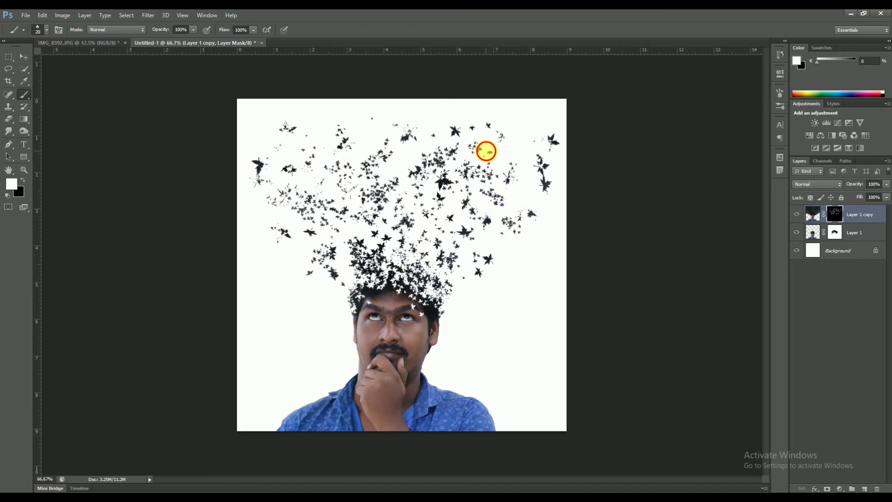
# Step: Add large leaf shapes above the head and beside the hair, undoing a stray top-edge cluster
pyautogui.moveTo(378, 99); pyautogui.dragTo(425, 115)
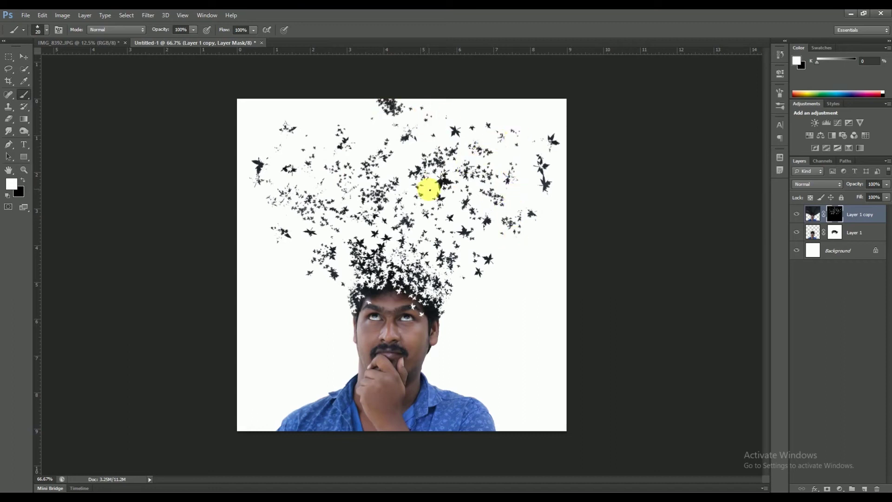
pyautogui.hotkey('ctrl', 'z')
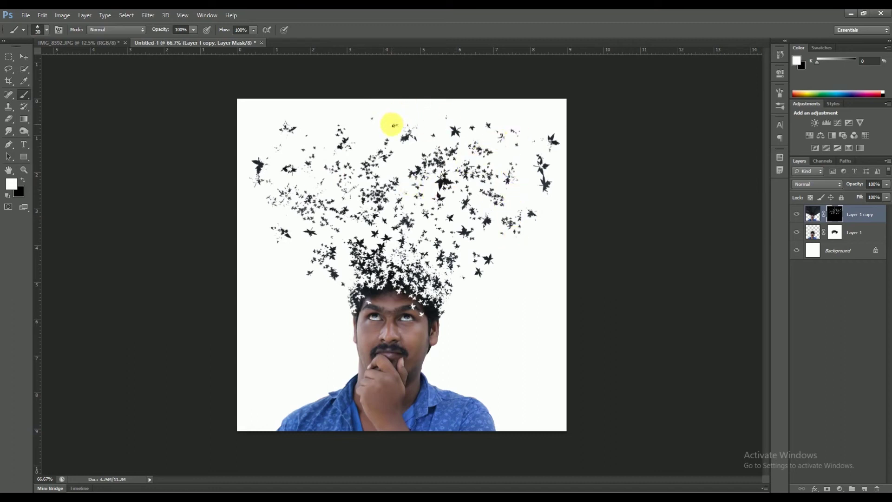
pyautogui.moveTo(377, 137)
pyautogui.mouseDown()
pyautogui.moveTo(417, 185)
pyautogui.moveTo(324, 252)
pyautogui.mouseUp()
pyautogui.moveTo(326, 193); pyautogui.dragTo(466, 259)
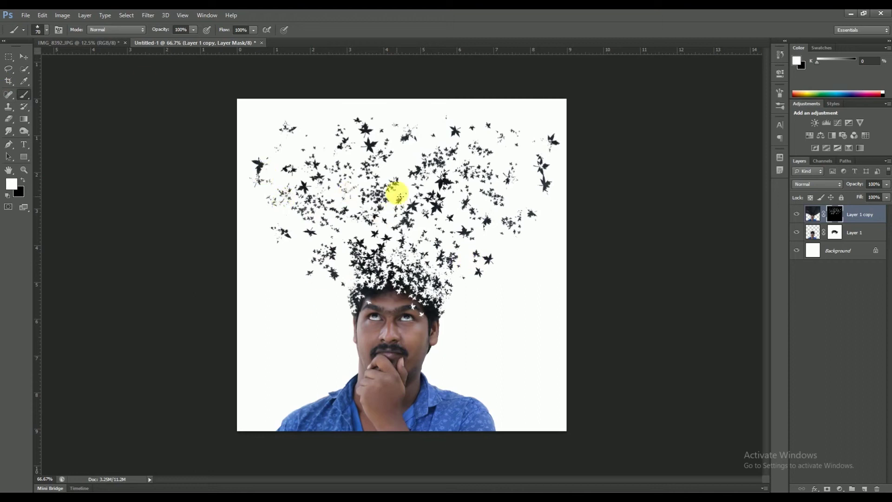
pyautogui.moveTo(496, 242); pyautogui.dragTo(457, 251)
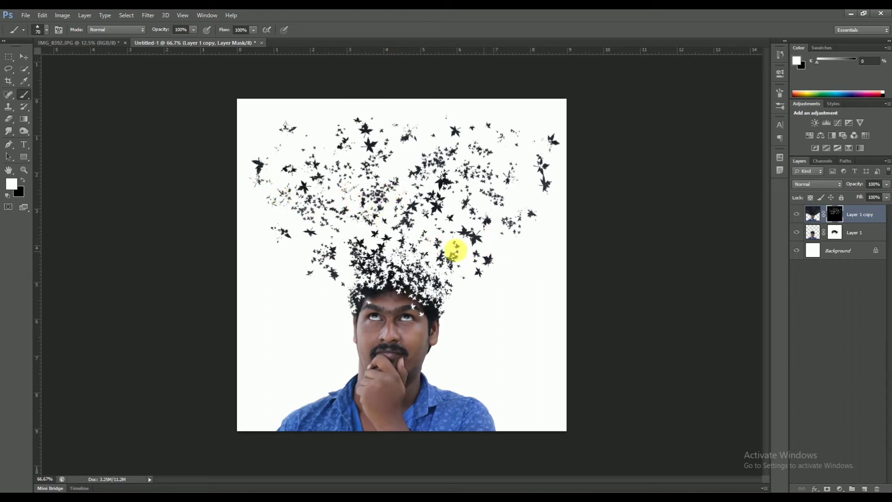
pyautogui.click(24, 57)
pyautogui.click(601, 292)
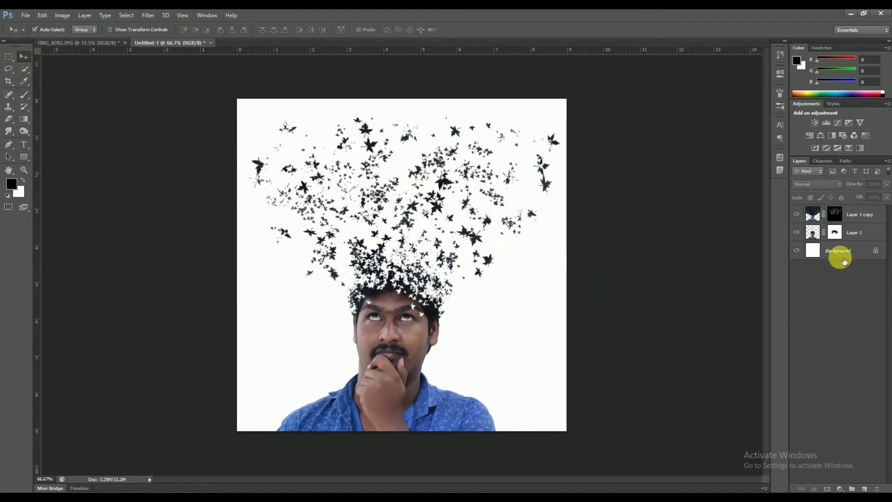
# Step: Select the Background layer and set the foreground colour to pure white #ffffff
pyautogui.click(838, 250)
pyautogui.click(15, 184)
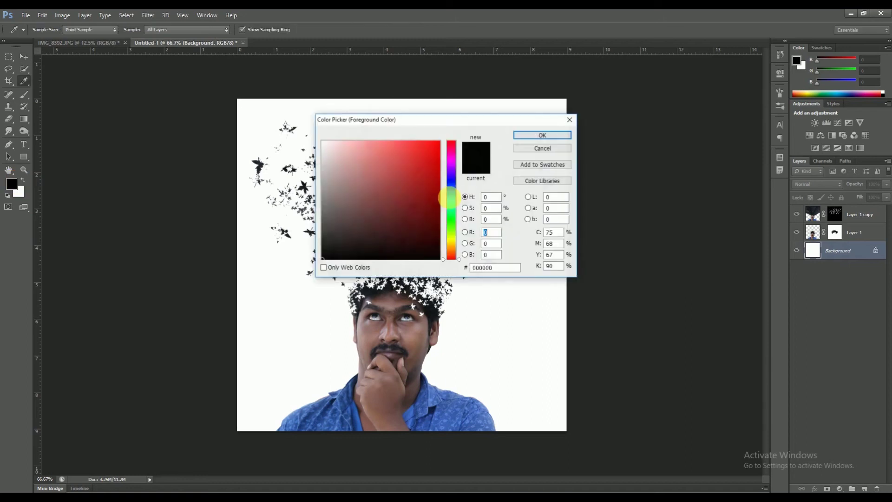
pyautogui.moveTo(342, 163); pyautogui.dragTo(323, 141)
pyautogui.click(514, 144)
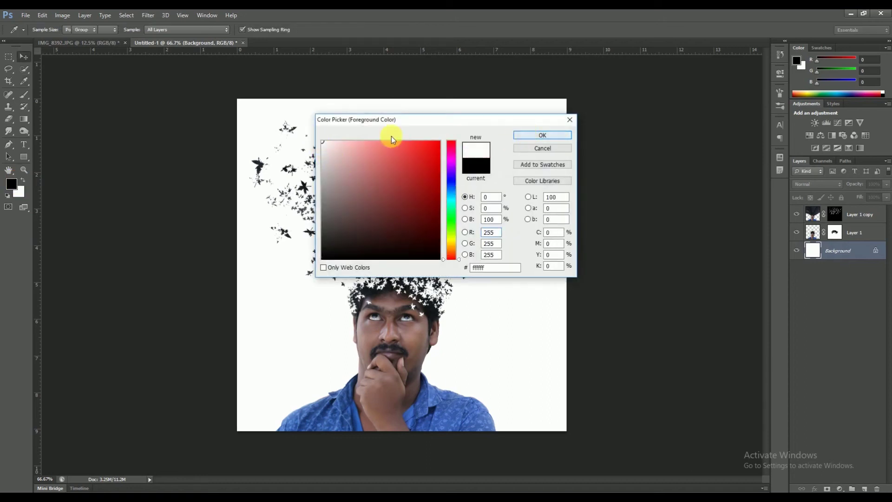
# Step: Set the background colour to light grey #b9b9b9
pyautogui.click(18, 191)
pyautogui.click(327, 159)
pyautogui.moveTo(327, 159); pyautogui.dragTo(321, 176)
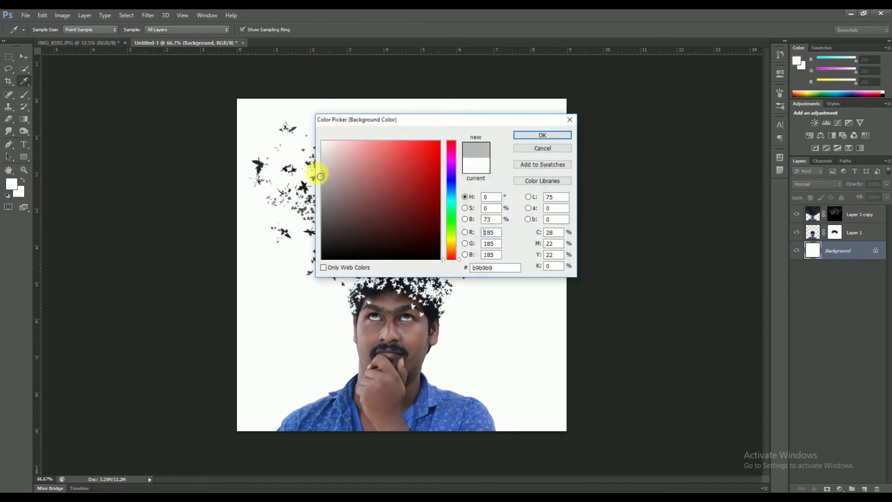
pyautogui.click(539, 135)
# Step: Fill the Background layer with a white-to-grey radial gradient radiating outward from the man's head
pyautogui.press('v')
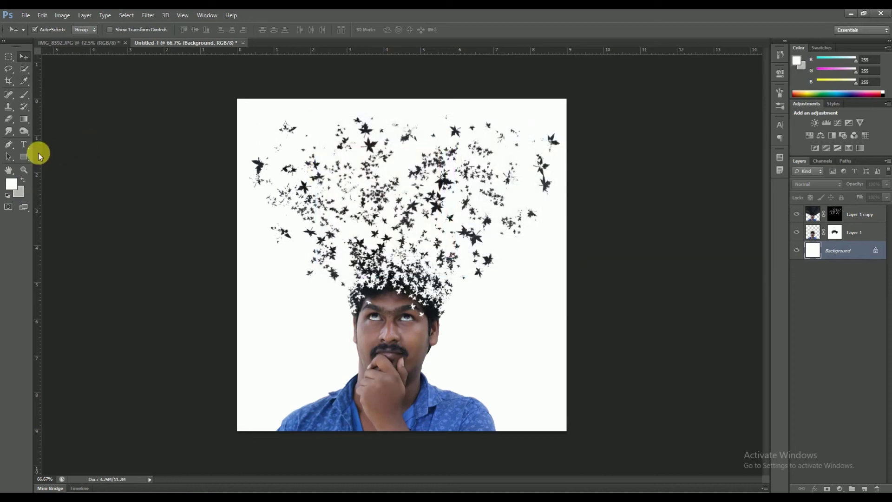
pyautogui.click(24, 119)
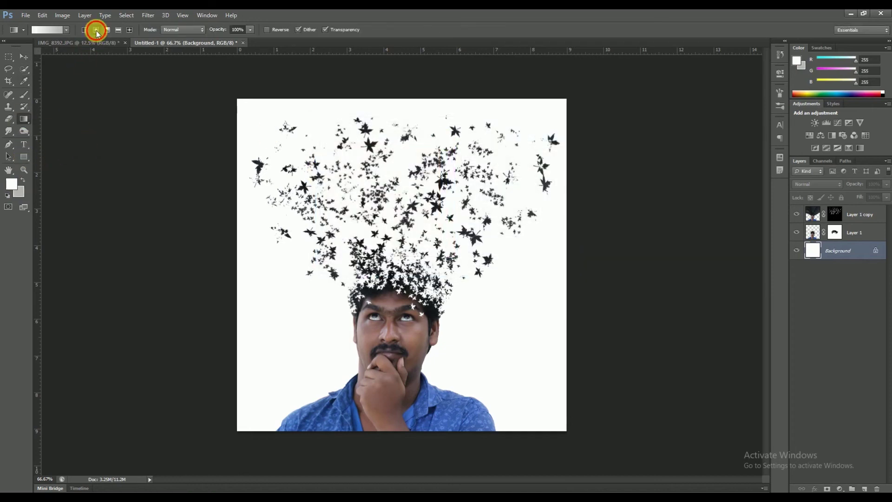
pyautogui.moveTo(416, 279); pyautogui.dragTo(597, 132)
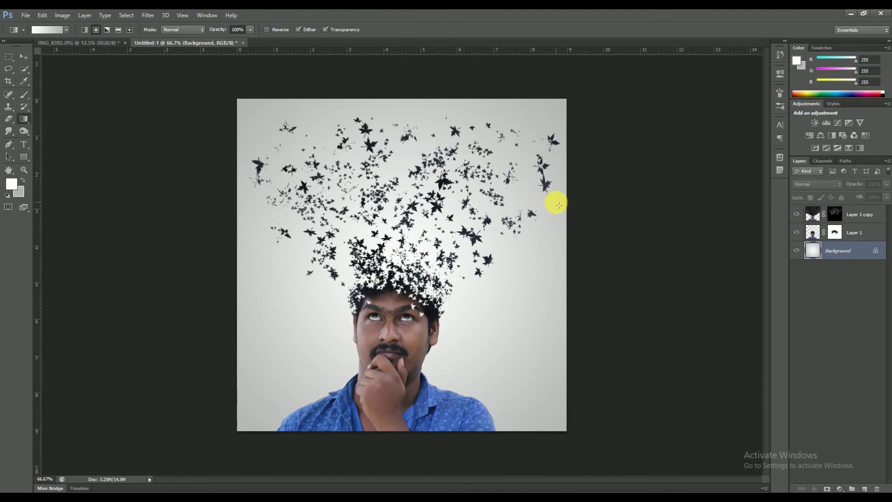
pyautogui.hotkey('ctrl', '-')
pyautogui.hotkey('ctrl', '-')
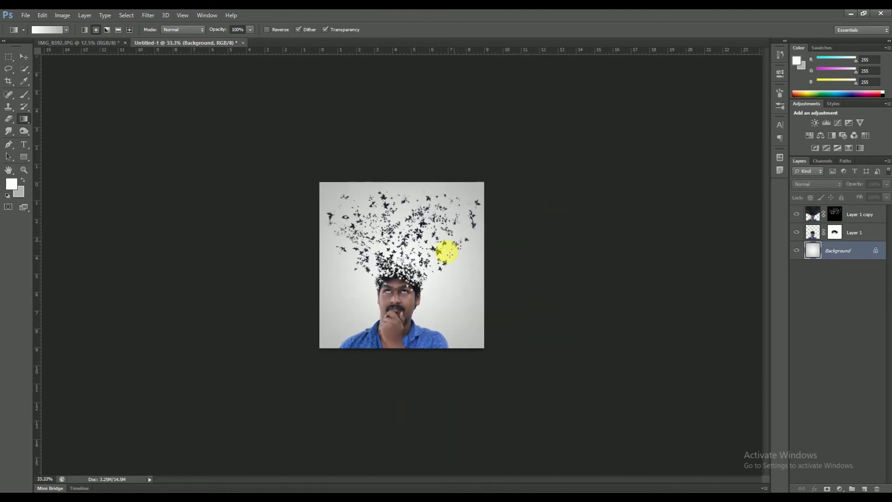
pyautogui.moveTo(461, 231); pyautogui.dragTo(457, 241)
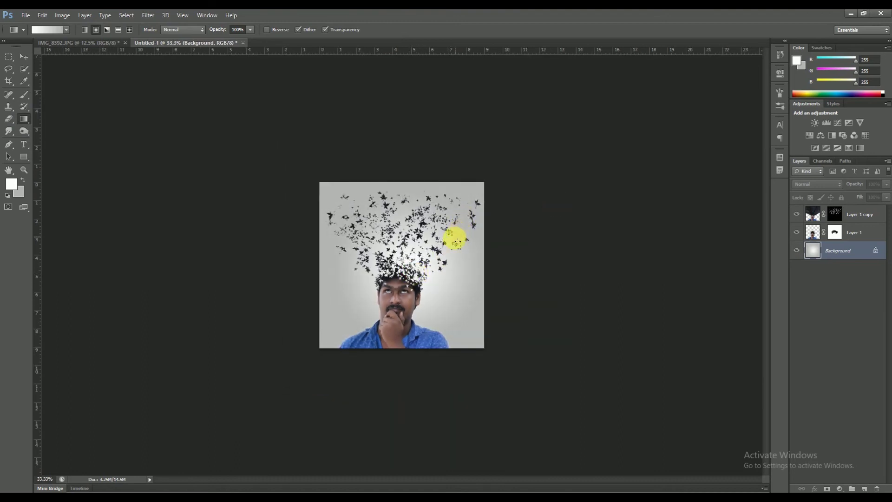
pyautogui.moveTo(393, 271); pyautogui.dragTo(596, 73)
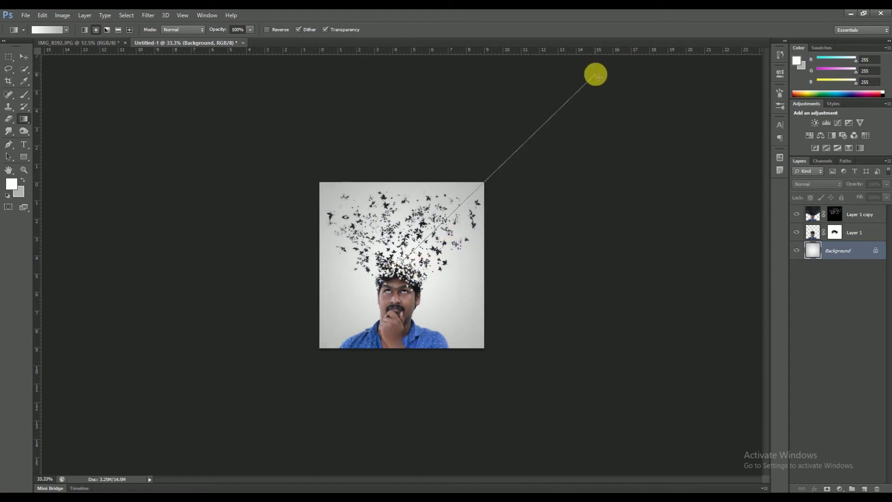
pyautogui.moveTo(352, 235)
pyautogui.mouseDown()
pyautogui.moveTo(393, 265)
pyautogui.moveTo(465, 207)
pyautogui.mouseUp()
pyautogui.click(20, 57)
pyautogui.click(543, 217)
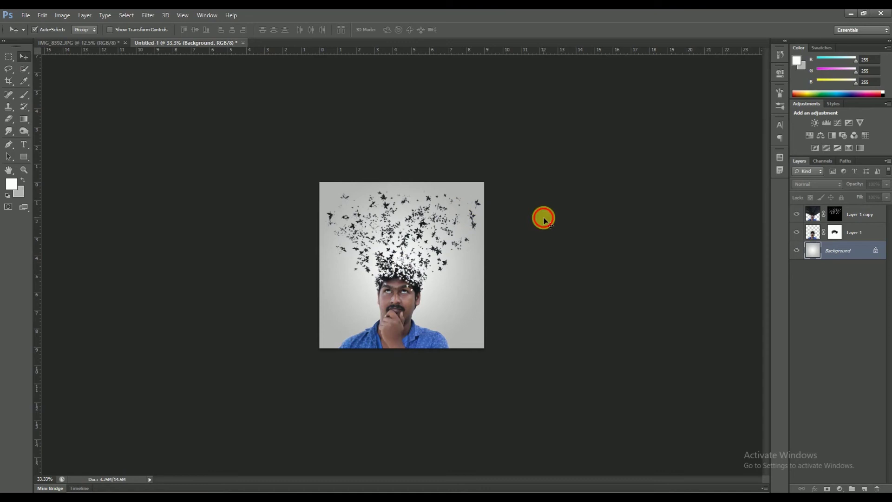
pyautogui.hotkey('ctrl', '+')
pyautogui.hotkey('ctrl', '+')
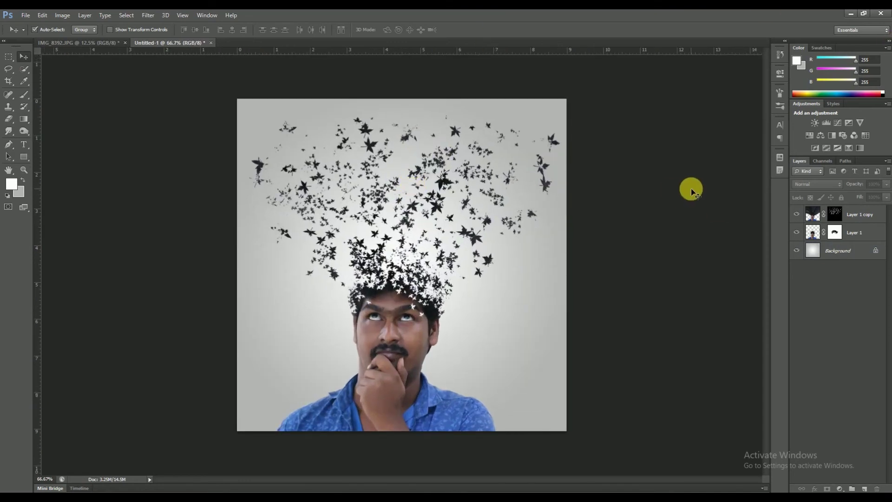
# Step: Set up a soft round brush on Layer 1 copy's mask
pyautogui.click(24, 94)
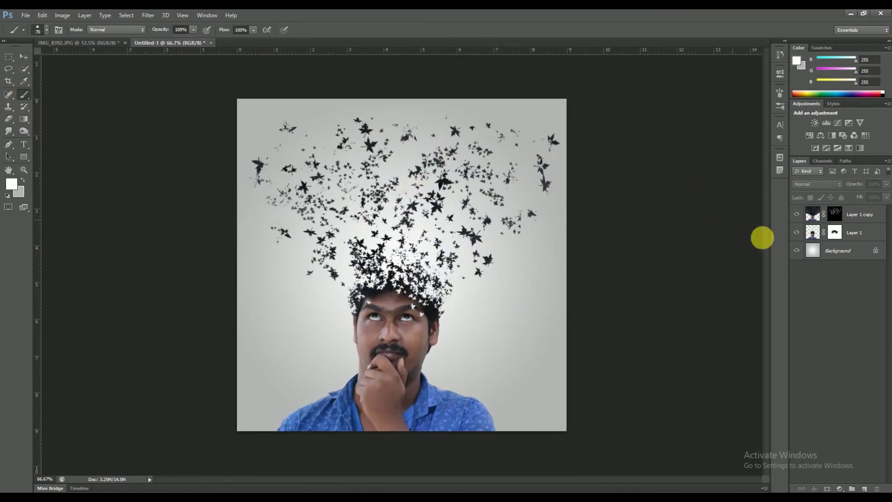
pyautogui.click(834, 233)
pyautogui.click(835, 214)
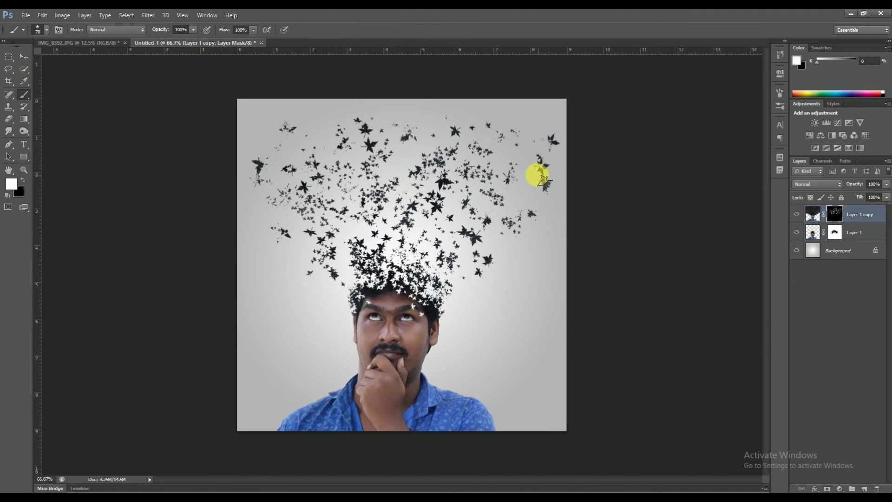
pyautogui.rightClick(516, 170)
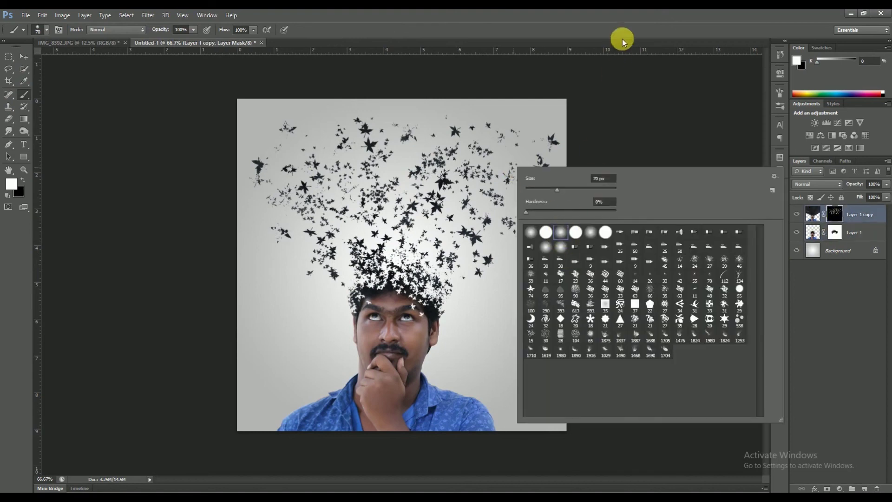
pyautogui.click(623, 38)
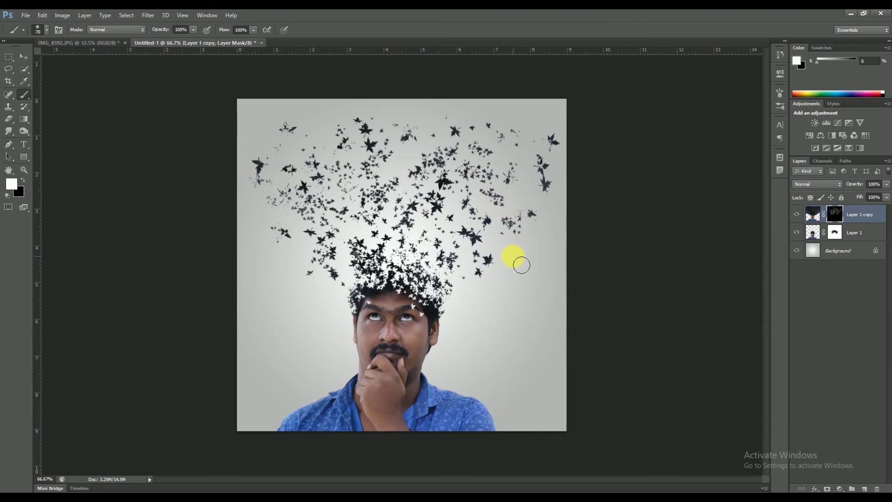
# Step: Paint out stray stars at the right edge, upper left and middle of the cloud
pyautogui.moveTo(504, 243); pyautogui.dragTo(557, 231)
pyautogui.hotkey('ctrl', 'z')
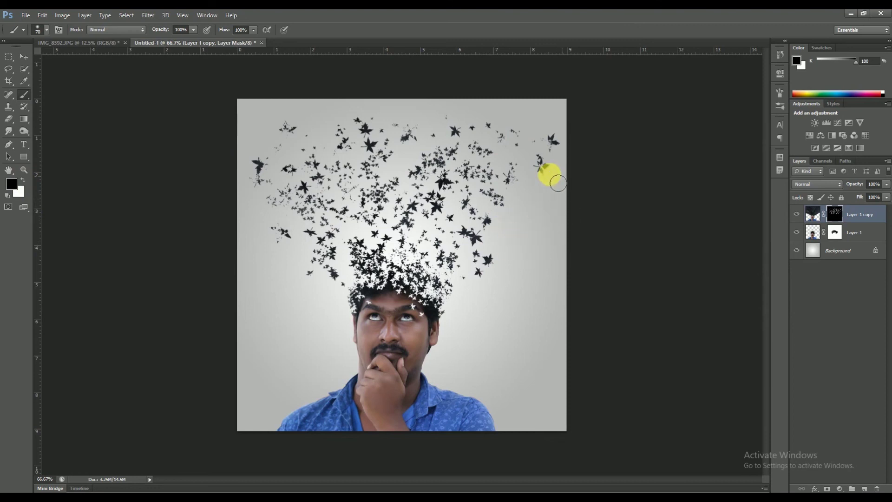
pyautogui.moveTo(557, 183); pyautogui.dragTo(553, 139)
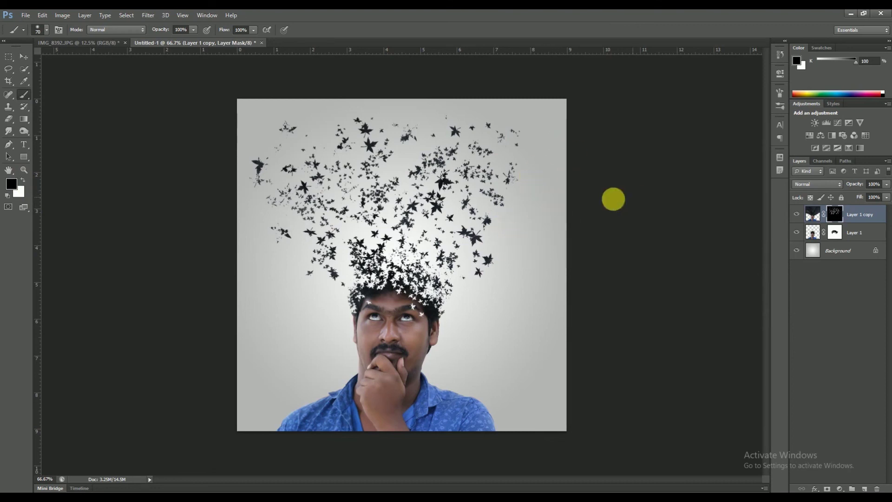
pyautogui.moveTo(235, 159)
pyautogui.mouseDown()
pyautogui.moveTo(267, 166)
pyautogui.moveTo(305, 252)
pyautogui.mouseUp()
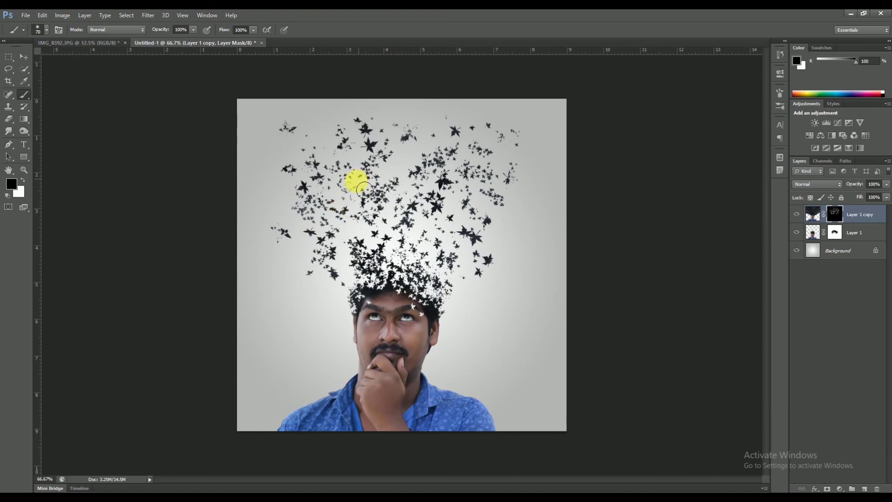
pyautogui.moveTo(326, 212); pyautogui.dragTo(357, 279)
pyautogui.moveTo(322, 191)
pyautogui.mouseDown()
pyautogui.moveTo(305, 135)
pyautogui.moveTo(435, 226)
pyautogui.mouseUp()
pyautogui.moveTo(290, 212)
pyautogui.mouseDown()
pyautogui.moveTo(279, 175)
pyautogui.moveTo(297, 175)
pyautogui.moveTo(283, 232)
pyautogui.moveTo(272, 229)
pyautogui.moveTo(284, 259)
pyautogui.mouseUp()
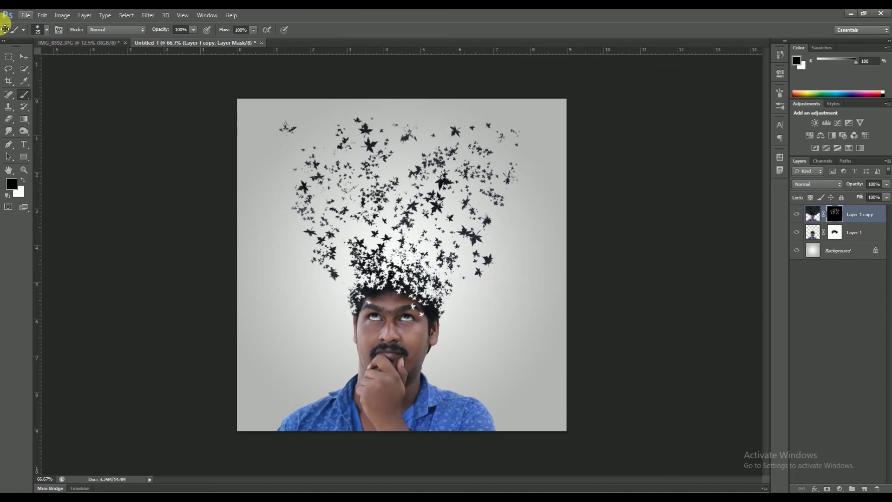
pyautogui.click(23, 58)
pyautogui.click(173, 224)
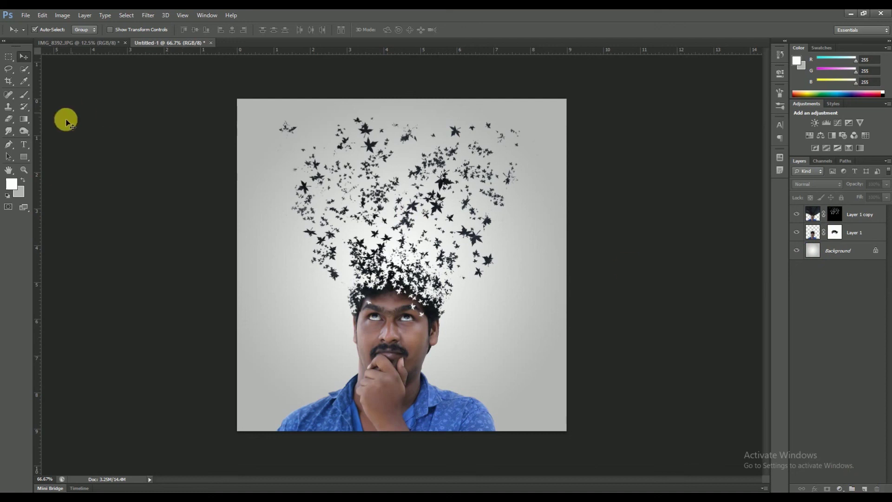
# Step: Set the Rectangle tool to no fill with a white stroke
pyautogui.click(24, 157)
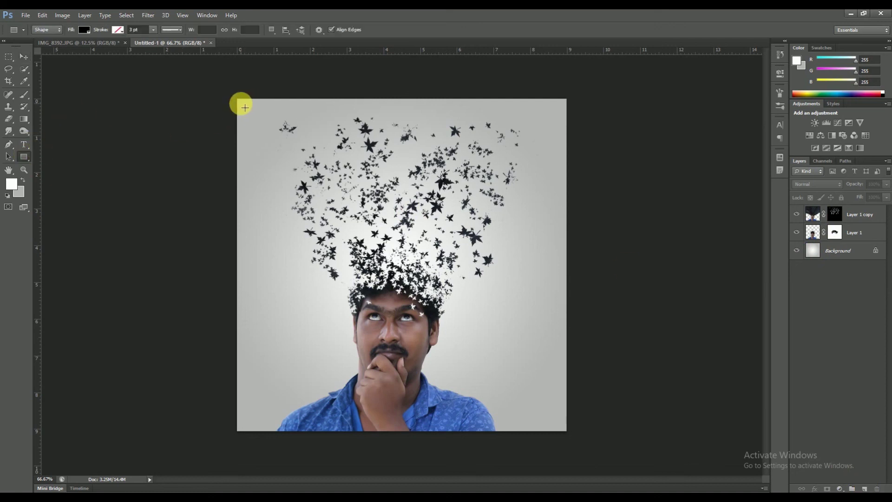
pyautogui.click(84, 29)
pyautogui.click(38, 49)
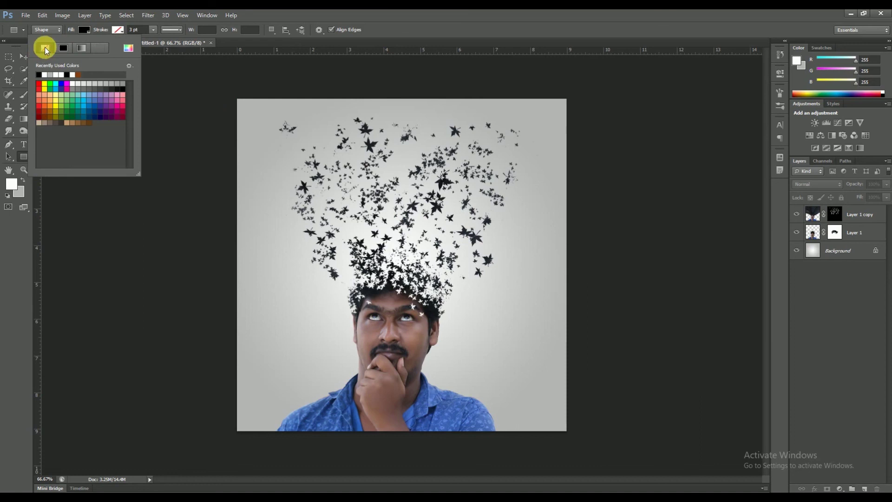
pyautogui.click(116, 29)
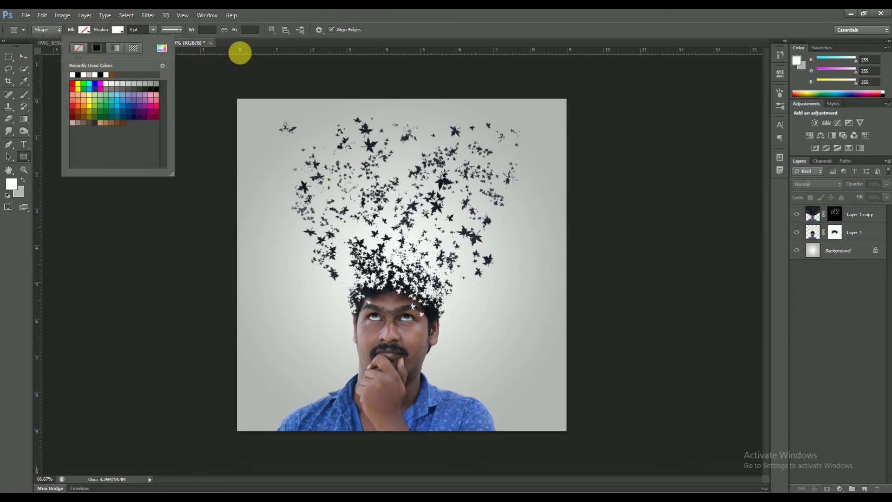
pyautogui.click(247, 43)
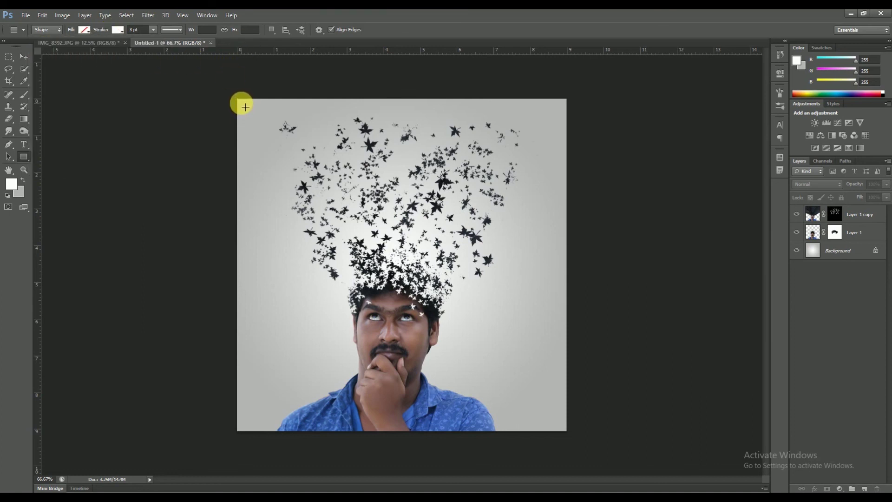
# Step: Draw a rectangle just inside the canvas edges with a 2 pt white outline
pyautogui.moveTo(241, 103); pyautogui.dragTo(563, 430)
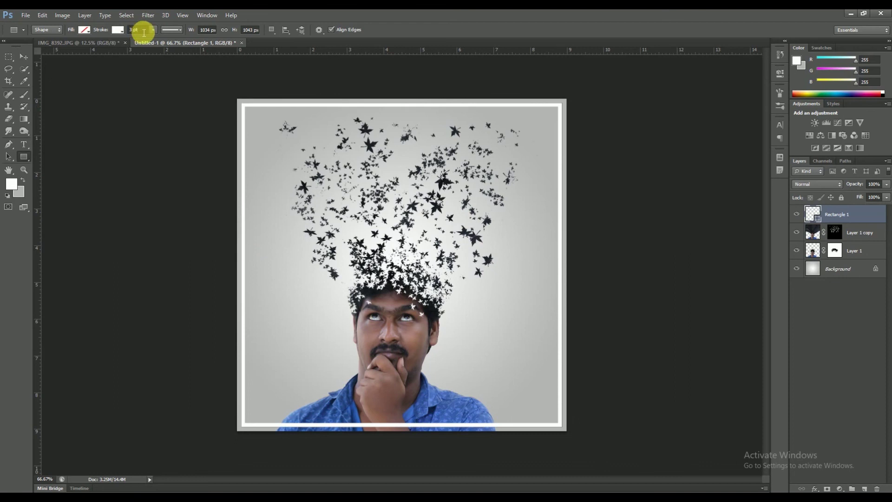
pyautogui.write('1')
pyautogui.press('Return')
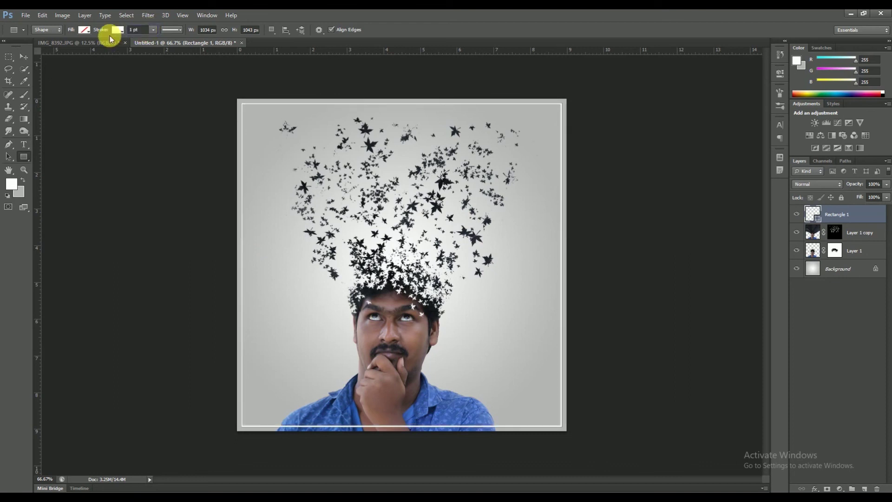
pyautogui.click(141, 35)
pyautogui.press('Return')
pyautogui.click(24, 57)
pyautogui.click(191, 161)
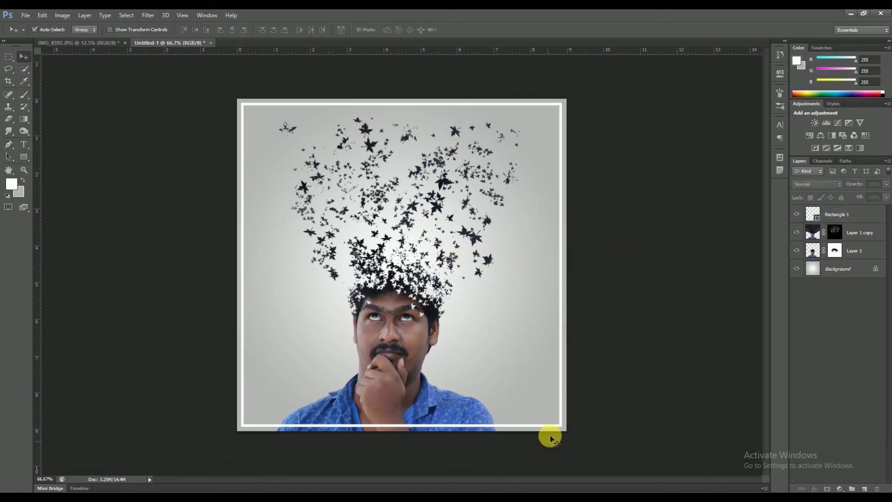
# Step: Select both portrait layers, commit an unchanged free transform, then select Layer 1 alone
pyautogui.click(560, 425)
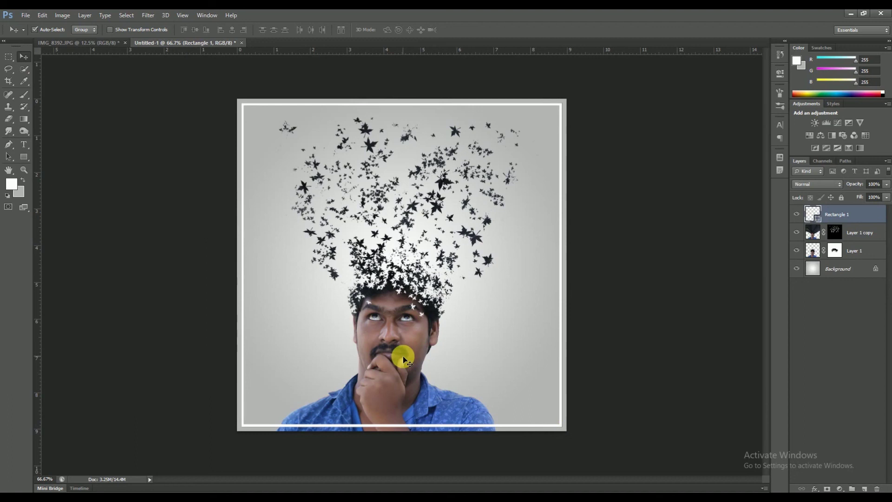
pyautogui.click(863, 234)
pyautogui.keyDown('shift'); pyautogui.click(859, 251); pyautogui.keyUp('shift')
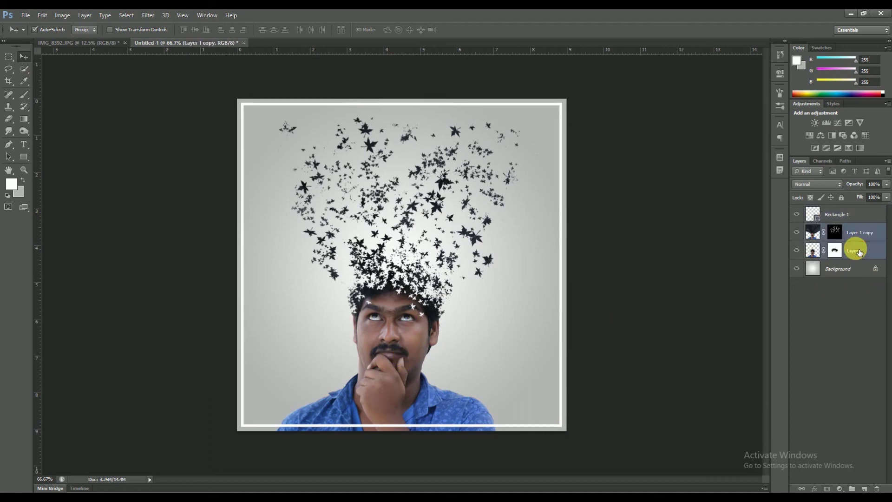
pyautogui.hotkey('ctrl', 't')
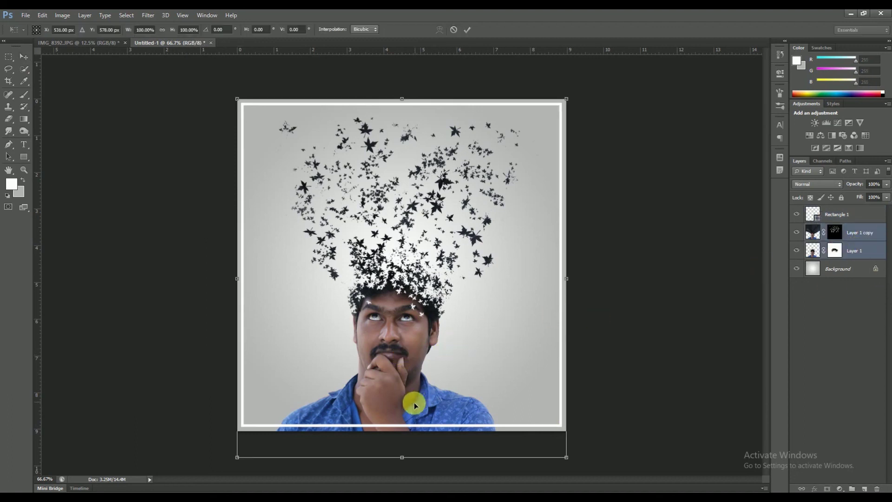
pyautogui.press('Return')
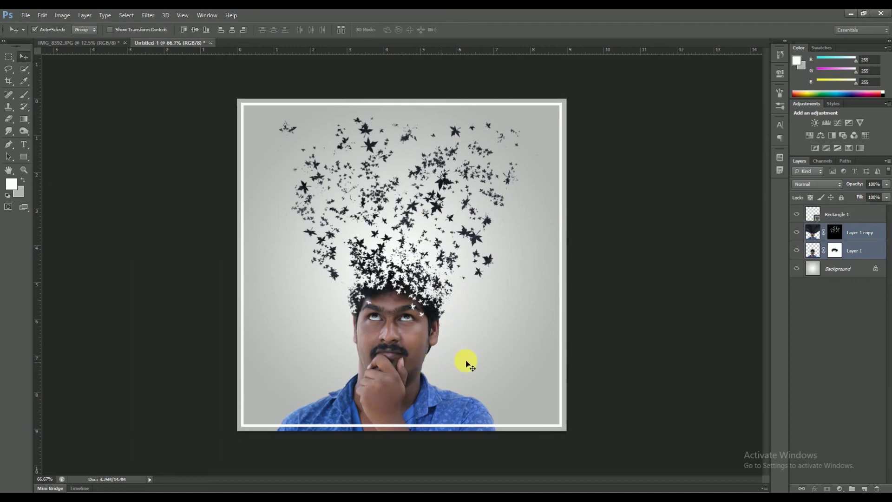
pyautogui.click(853, 239)
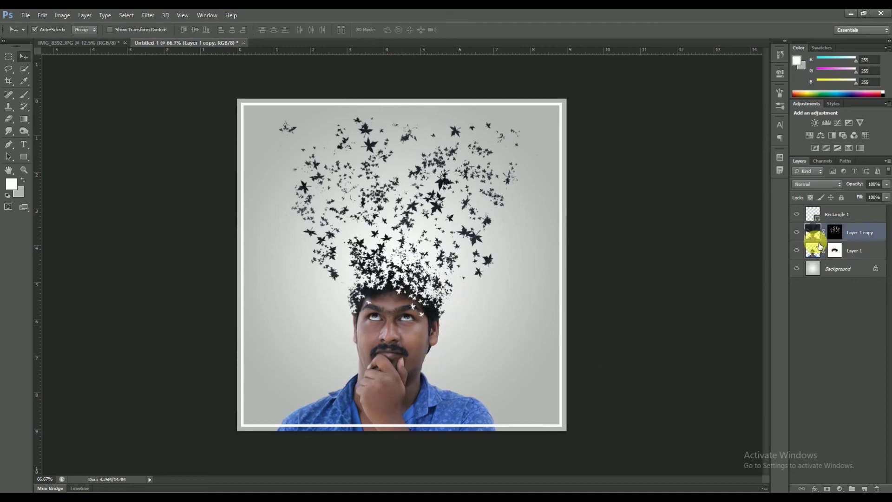
pyautogui.click(808, 251)
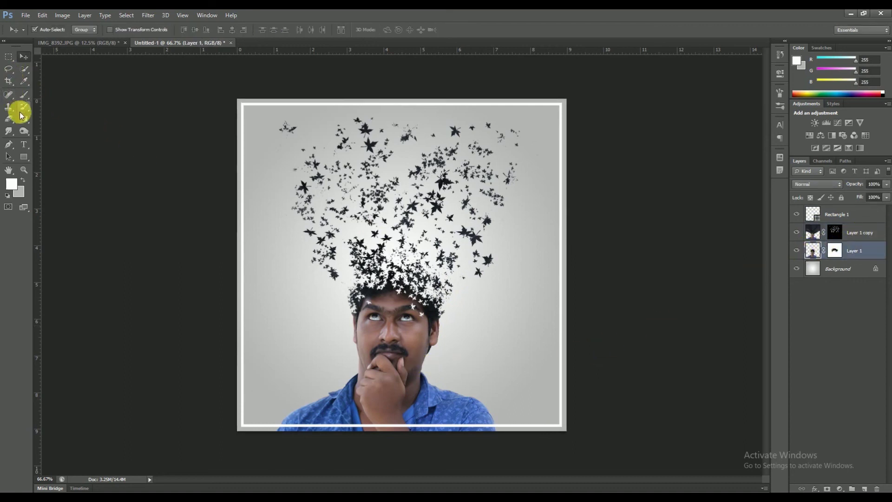
# Step: Hide the canvas's bottom strip by filling a marquee selection on Layer 1's mask
pyautogui.click(24, 157)
pyautogui.click(8, 60)
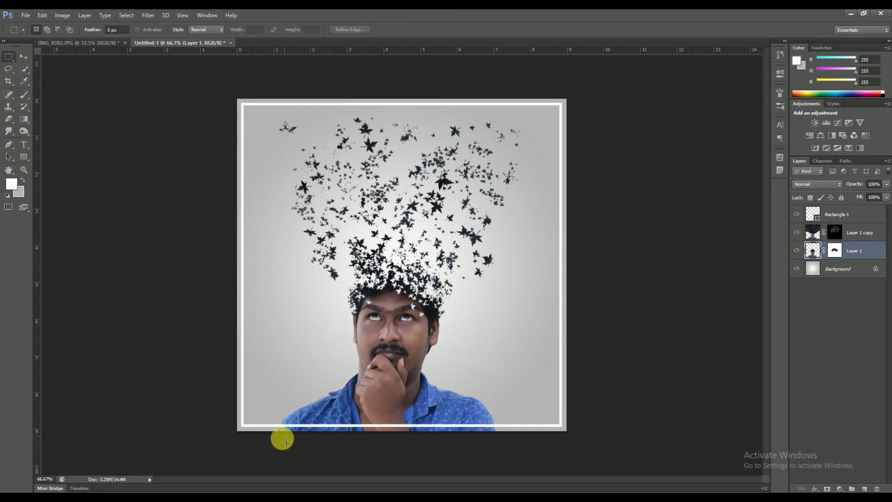
pyautogui.moveTo(239, 422); pyautogui.dragTo(586, 445)
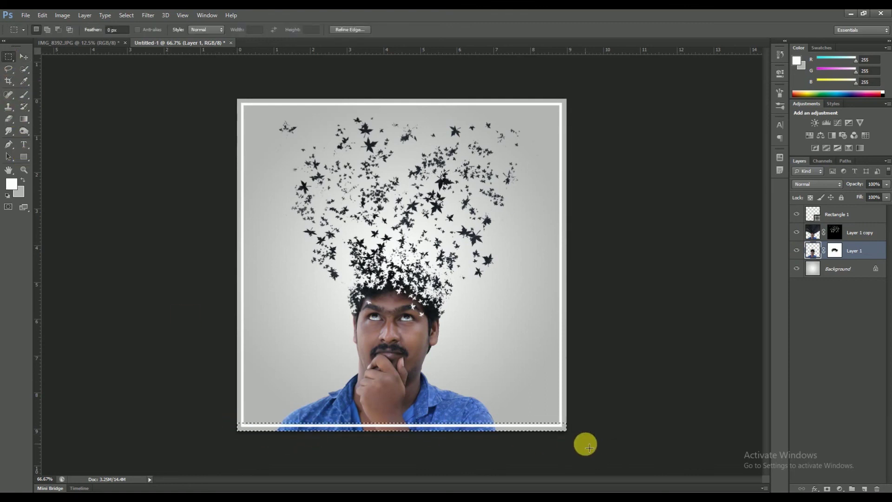
pyautogui.click(834, 251)
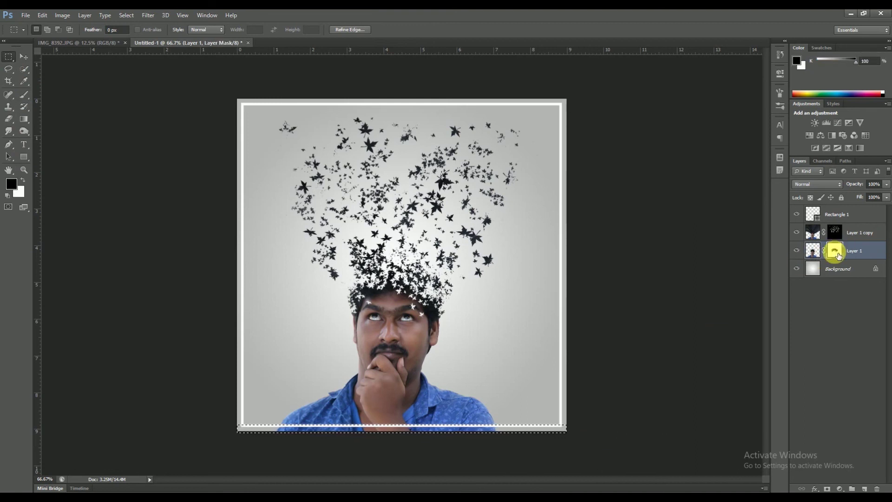
pyautogui.press('x')
pyautogui.hotkey('alt', 'BackSpace')
pyautogui.hotkey('ctrl', 'd')
pyautogui.click(24, 56)
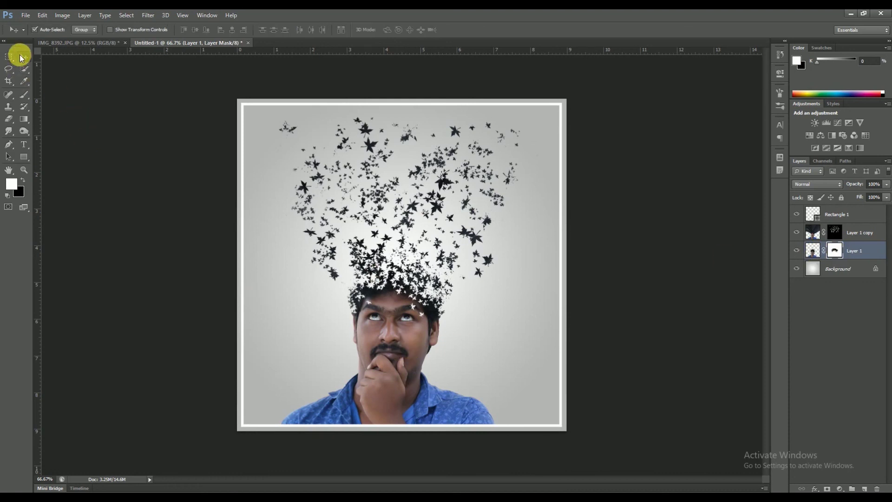
pyautogui.click(455, 288)
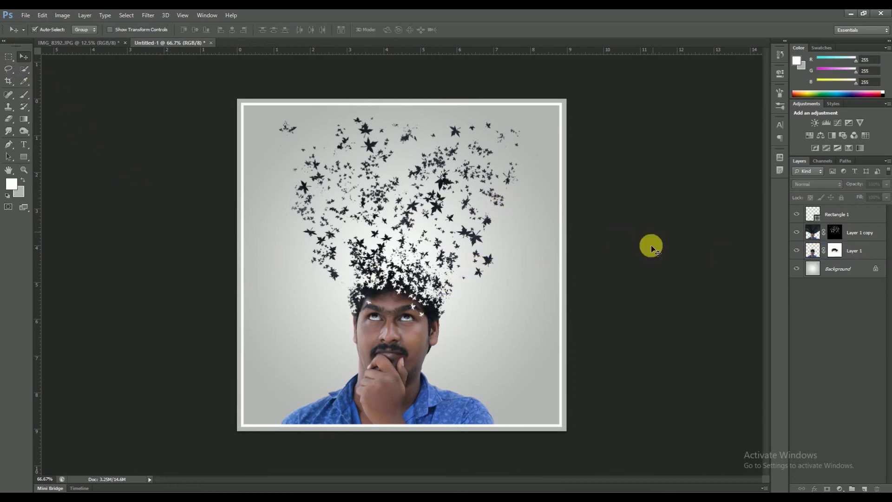